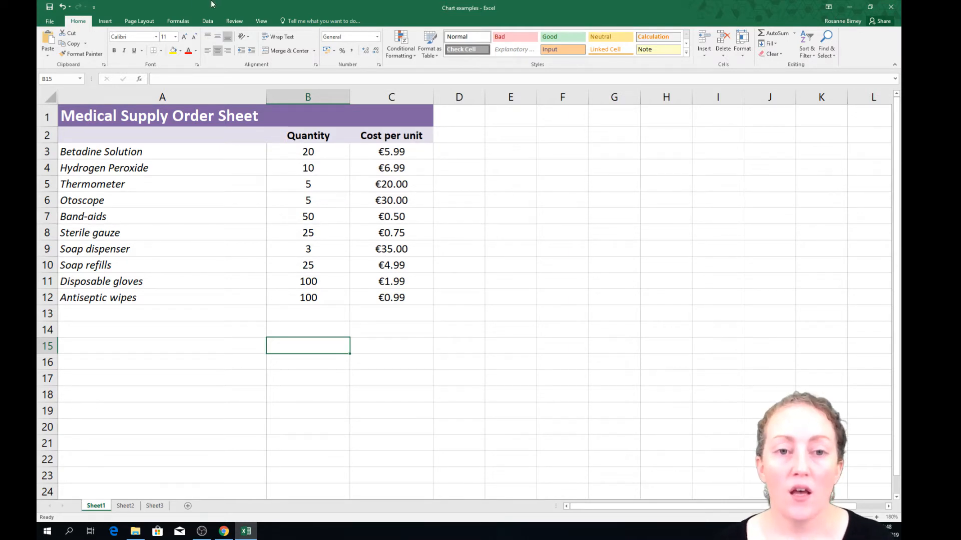
# Insert a Clustered Column chart from the supply names and quantities in A3:B12, after comparing the Line and Pie chart types.
pyautogui.click(107, 23)
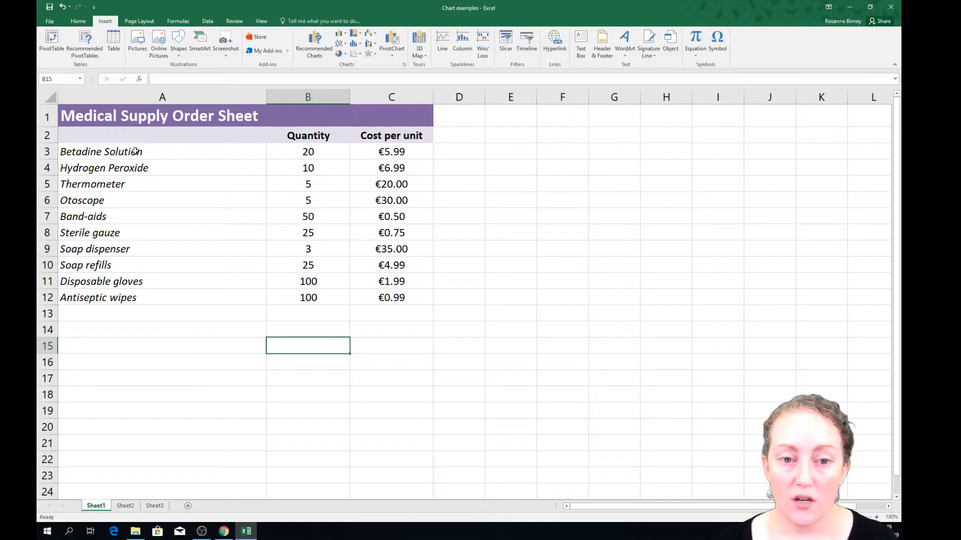
pyautogui.click(157, 151)
pyautogui.moveTo(157, 151); pyautogui.dragTo(323, 294)
pyautogui.click(190, 150)
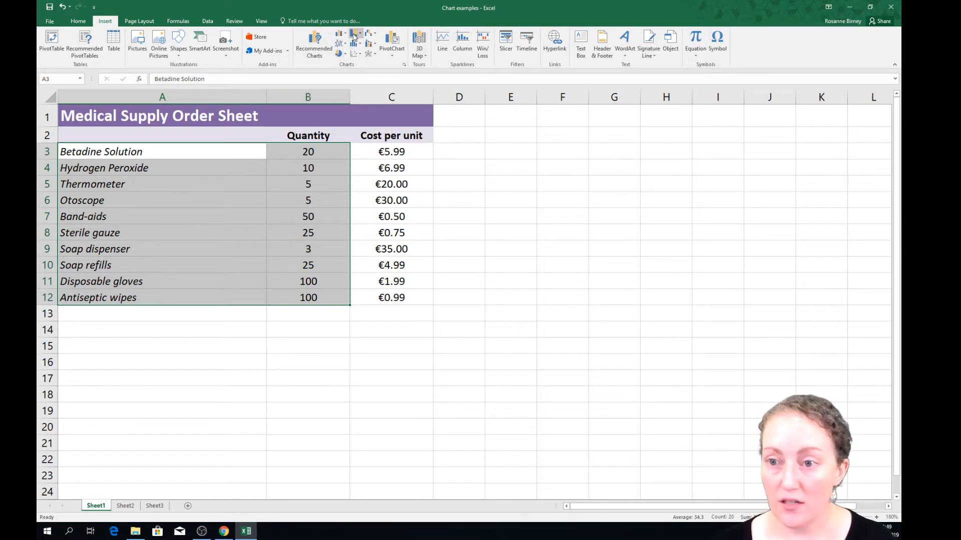
pyautogui.click(311, 51)
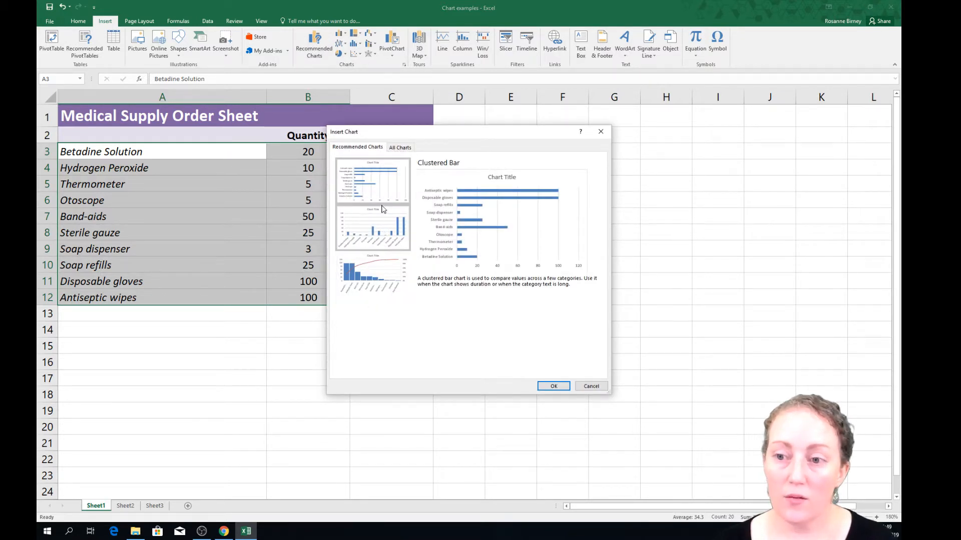
pyautogui.click(399, 147)
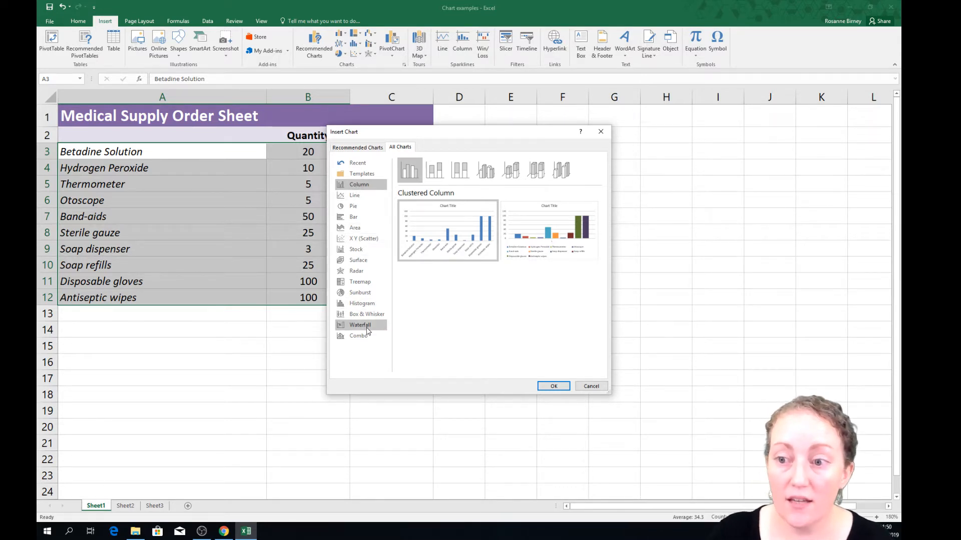
pyautogui.click(354, 196)
pyautogui.click(354, 206)
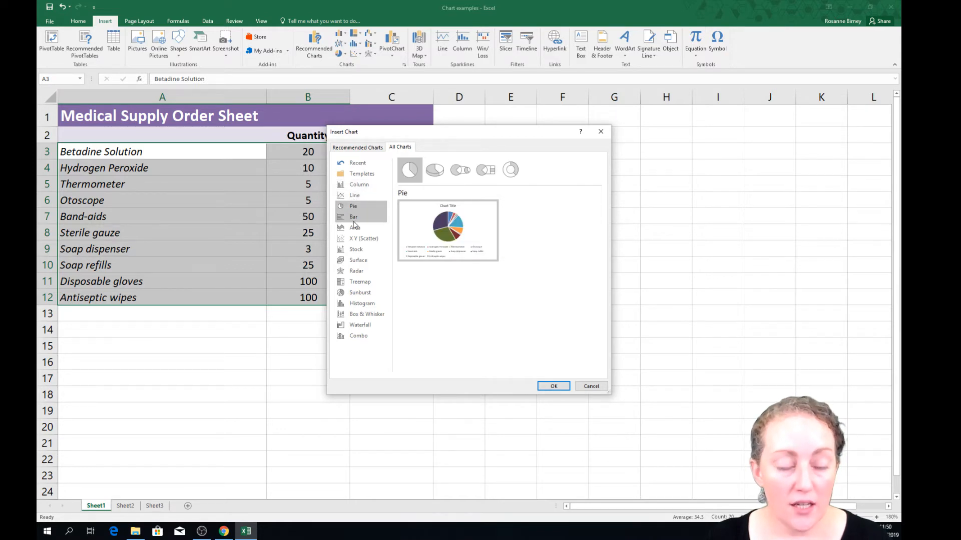
pyautogui.moveTo(418, 246)
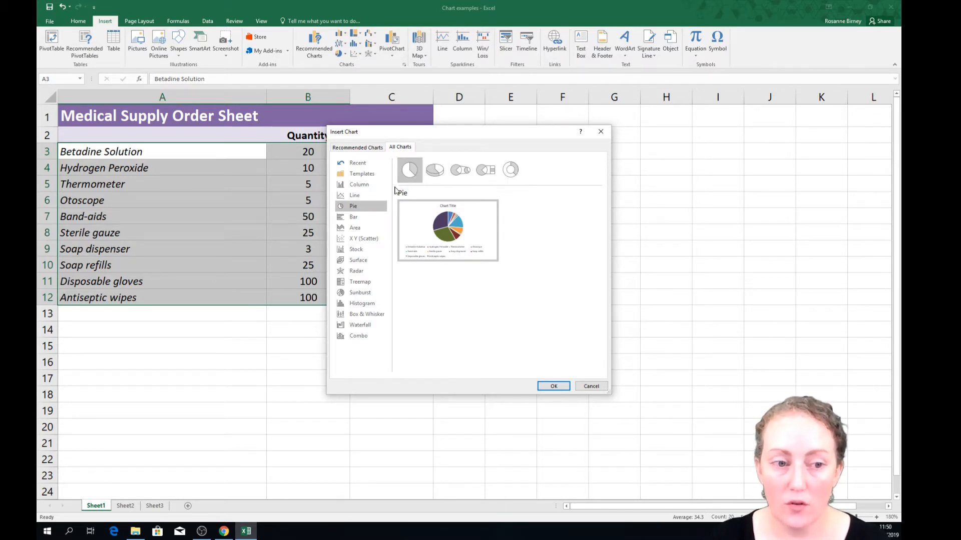
pyautogui.click(359, 185)
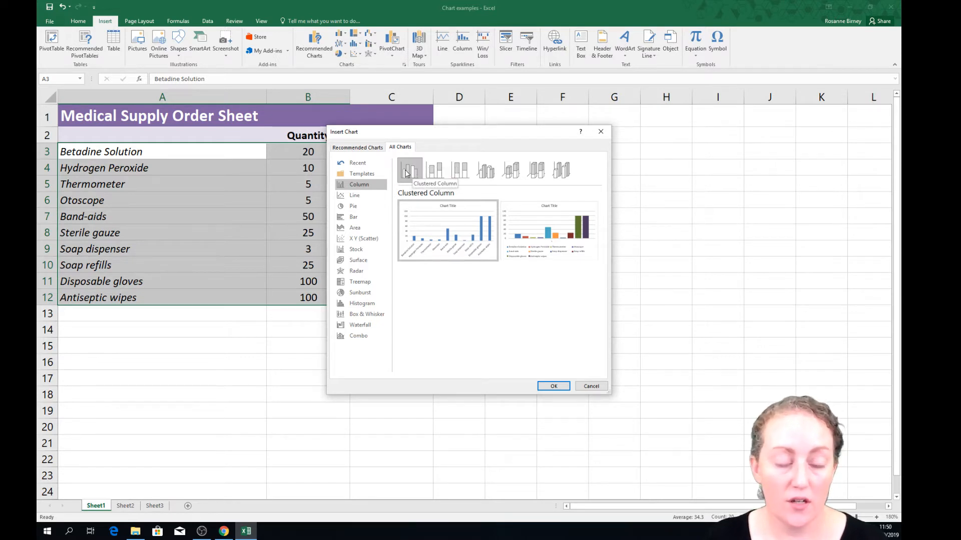
pyautogui.moveTo(441, 221)
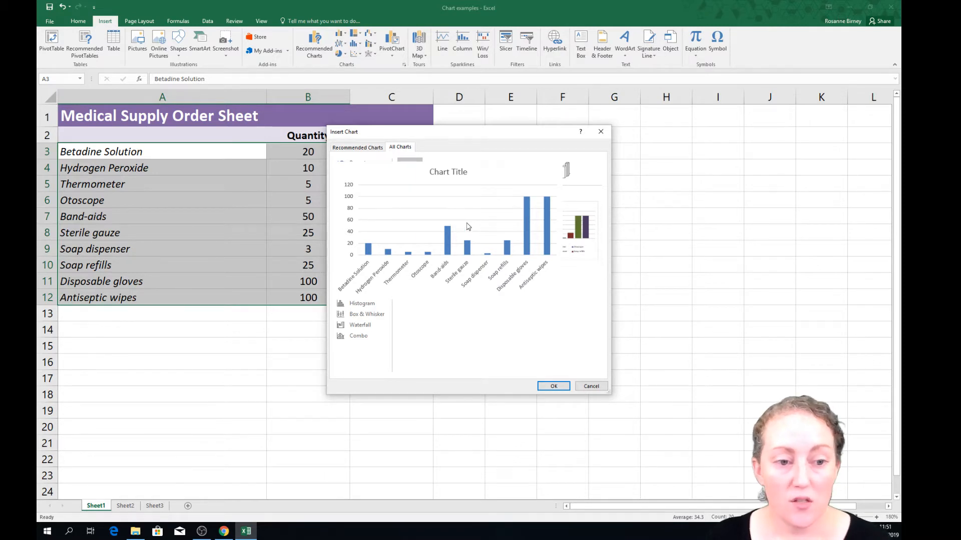
pyautogui.moveTo(570, 226)
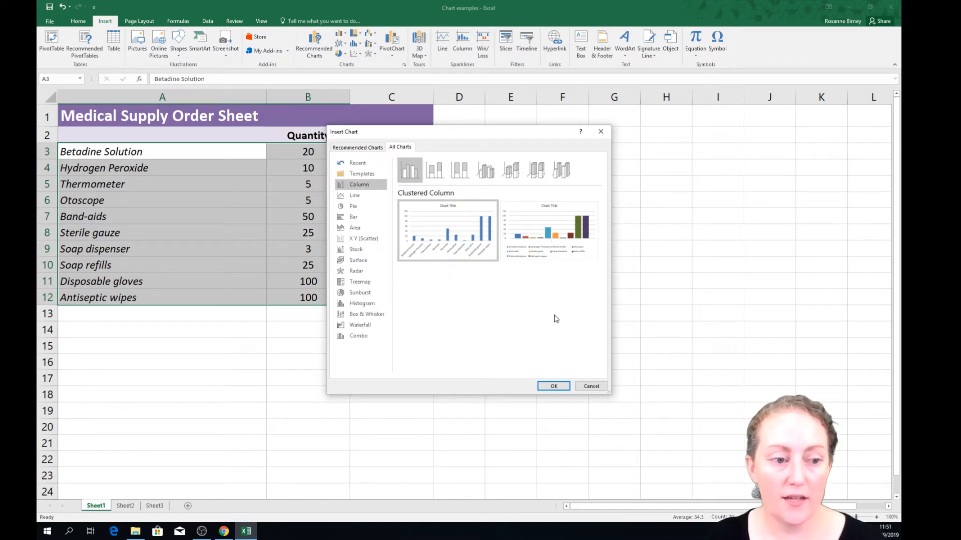
pyautogui.click(554, 387)
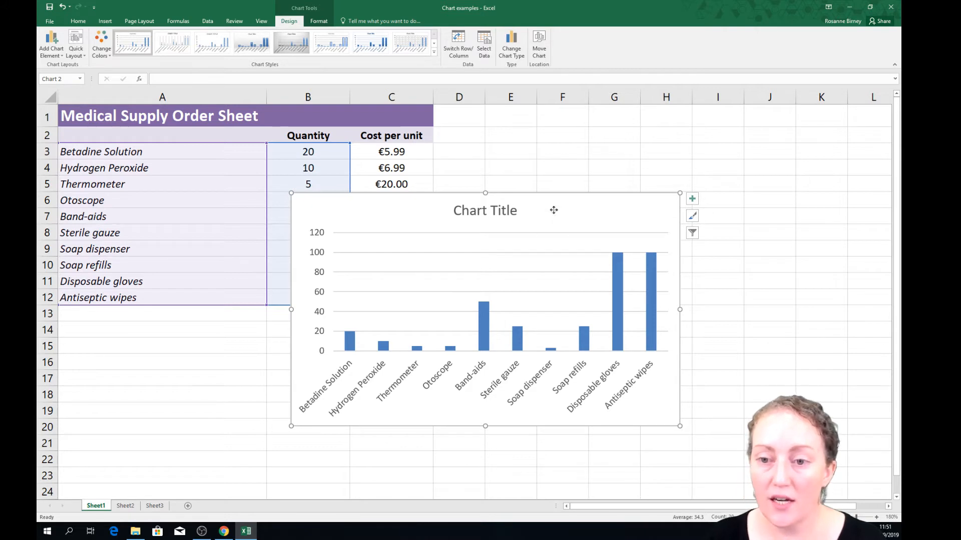
# Move the chart beside the order table so that it covers only empty cells in columns D to K, and deselect it.
pyautogui.moveTo(554, 211); pyautogui.dragTo(766, 157)
pyautogui.moveTo(770, 150); pyautogui.dragTo(730, 148)
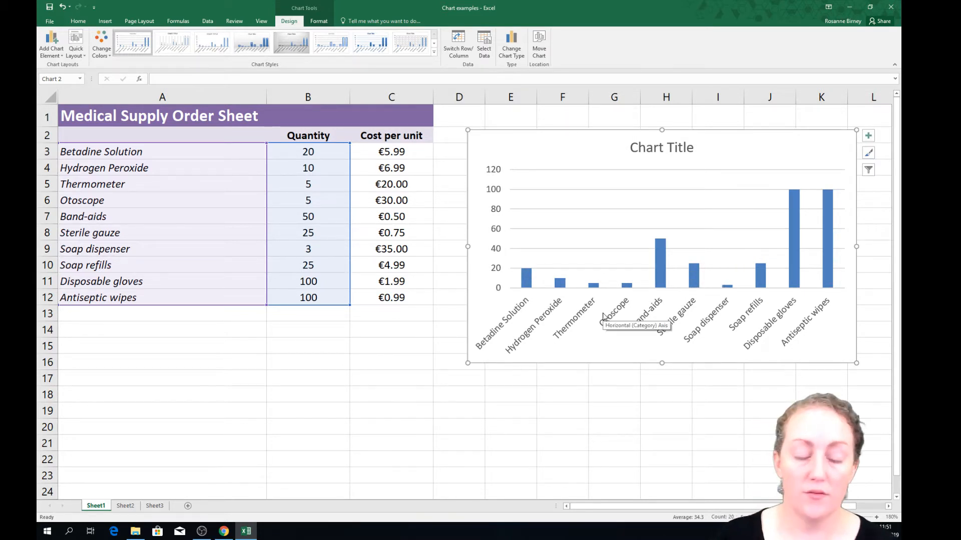
pyautogui.moveTo(557, 150)
pyautogui.mouseDown()
pyautogui.moveTo(542, 147)
pyautogui.moveTo(551, 150)
pyautogui.mouseUp()
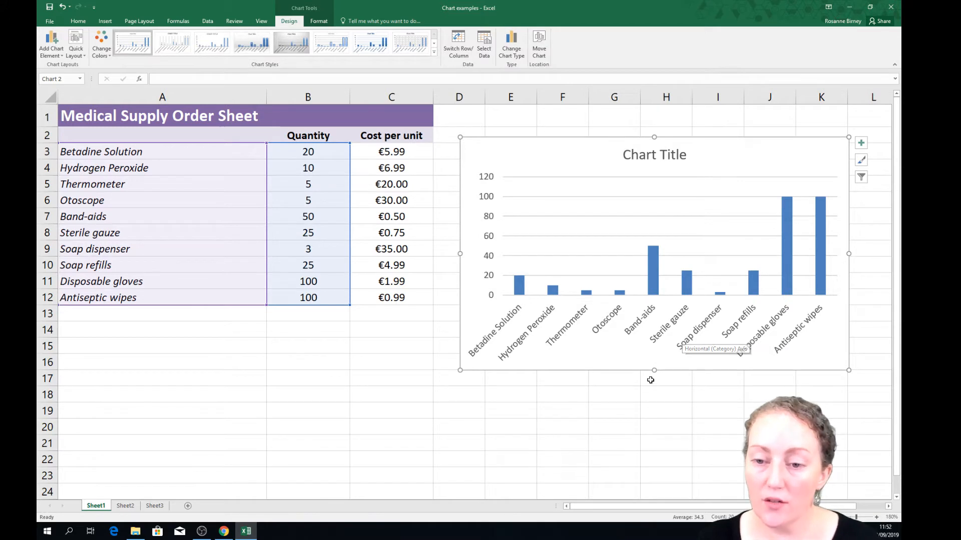
pyautogui.click(593, 407)
pyautogui.click(598, 182)
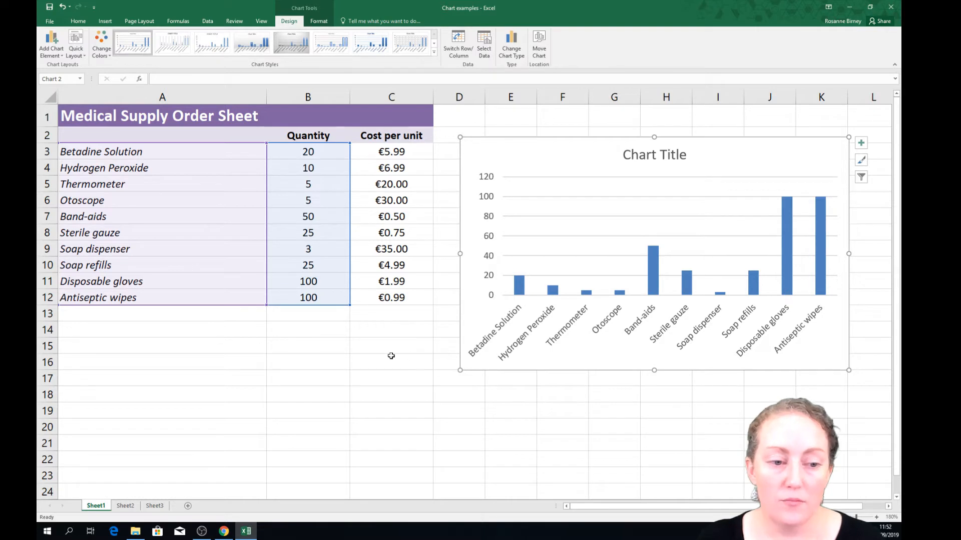
pyautogui.click(377, 349)
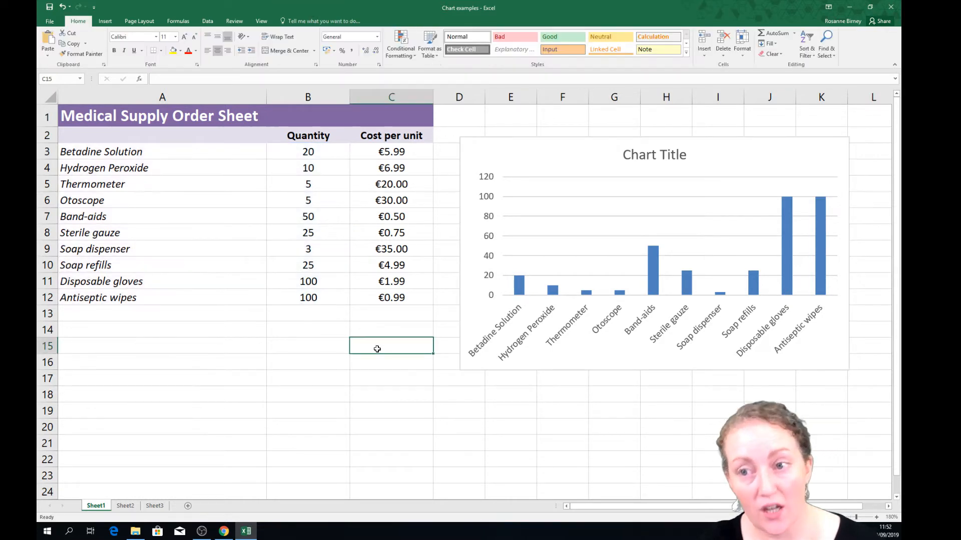
# Recolour the chart with the green monochromatic palette and apply the style with value labels inside wide columns on a grey gradient background.
pyautogui.click(531, 157)
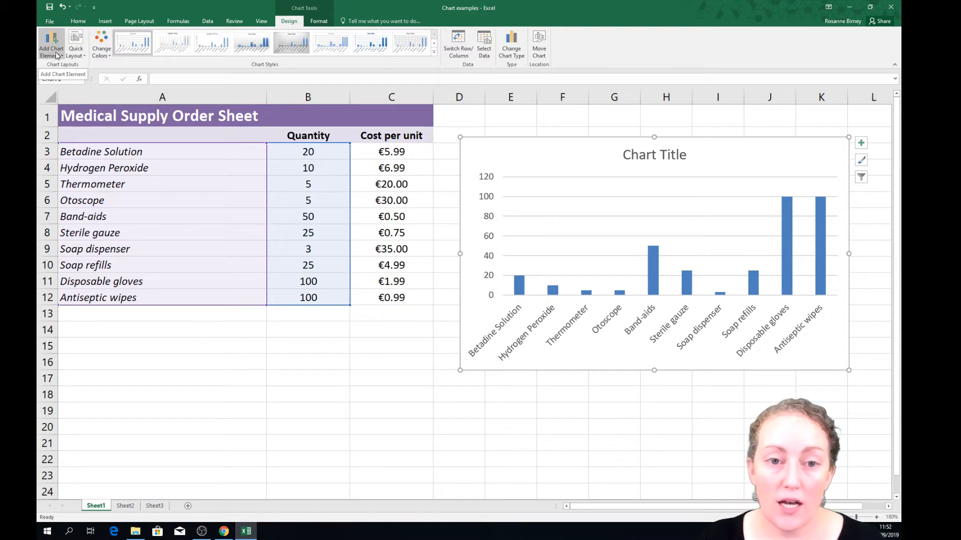
pyautogui.click(101, 50)
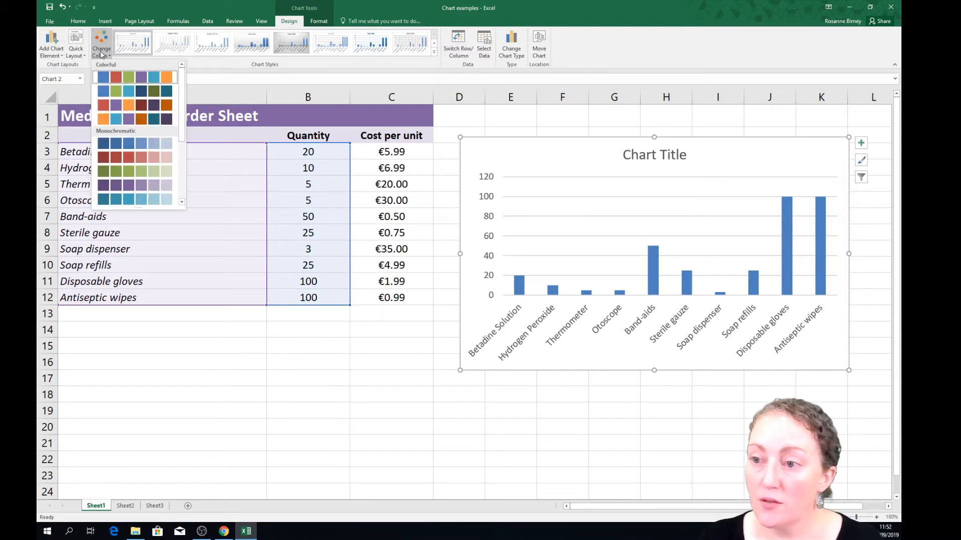
pyautogui.click(139, 174)
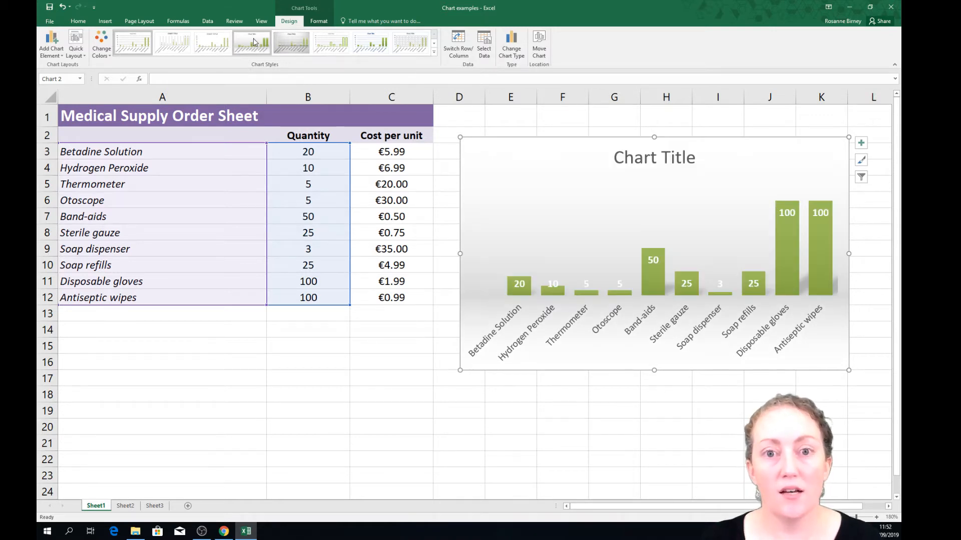
pyautogui.click(253, 42)
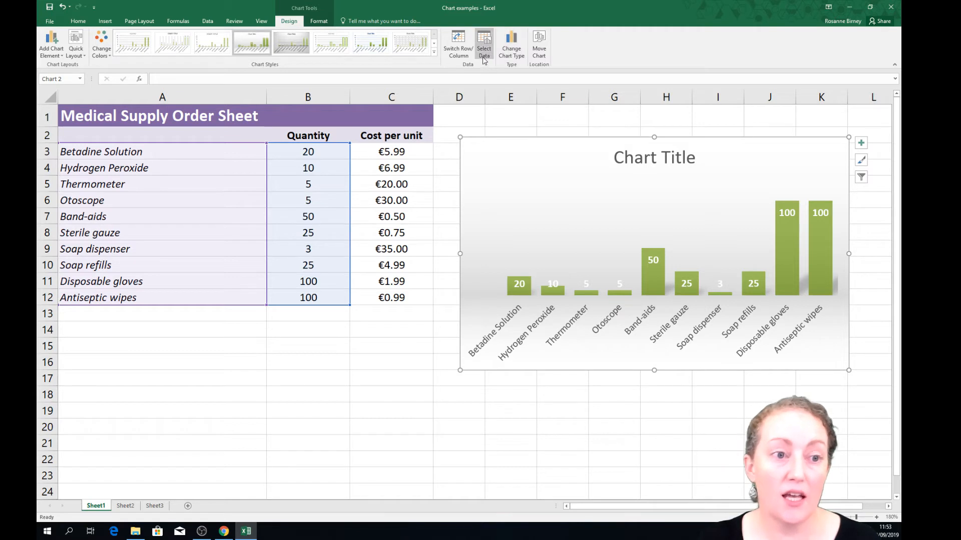
# Try switching the chart's rows and columns, and switch them back.
pyautogui.click(457, 50)
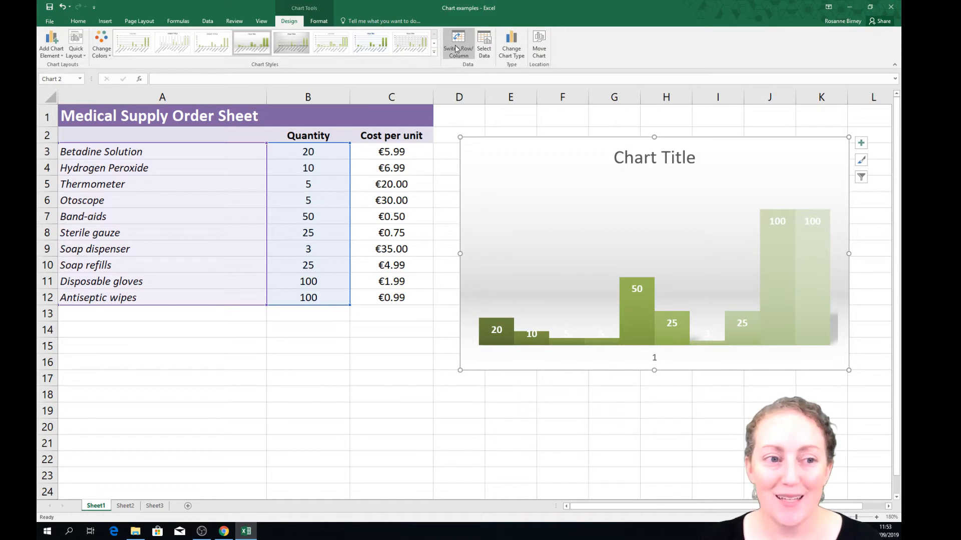
pyautogui.click(458, 52)
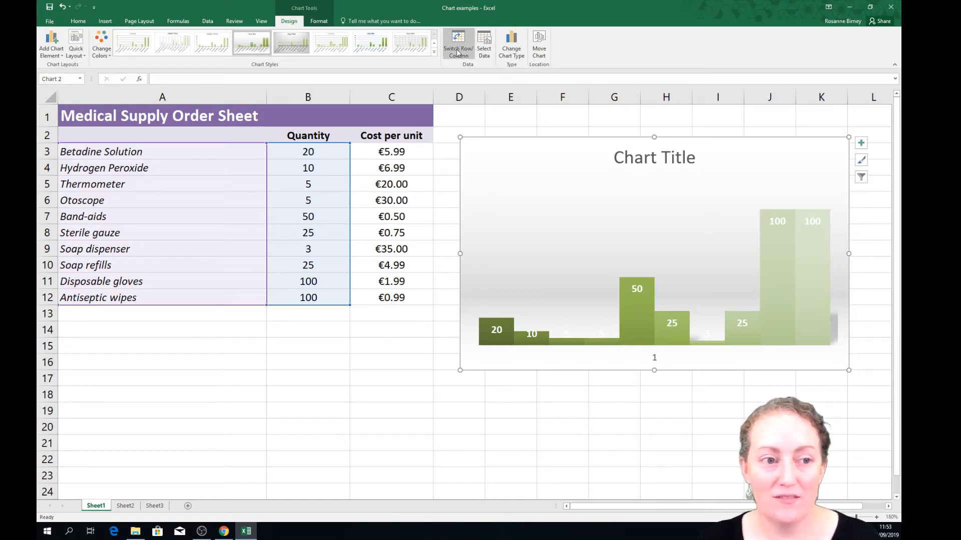
# Reselect A3:B12 on Sheet1 as the chart's data range, moving the data source dialog clear of the table.
pyautogui.click(483, 52)
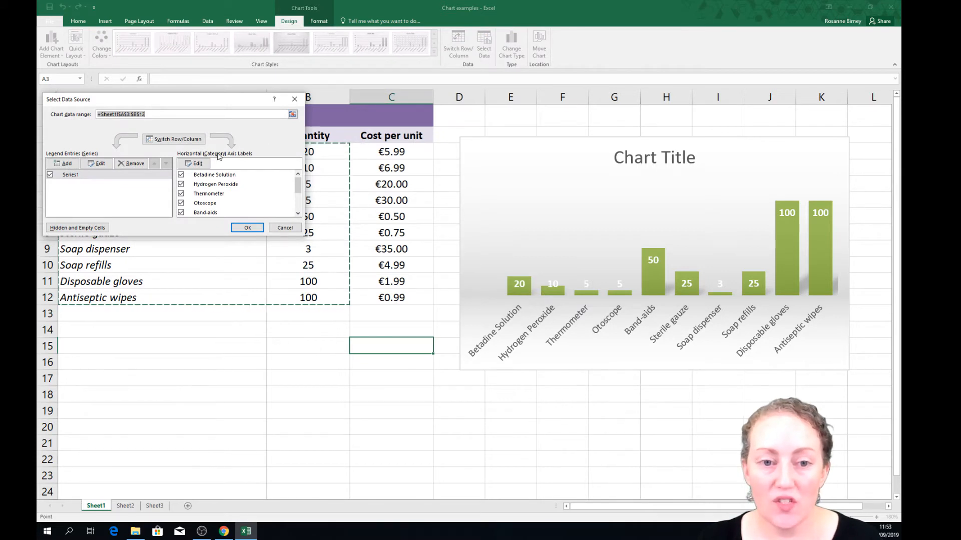
pyautogui.moveTo(168, 102); pyautogui.dragTo(456, 163)
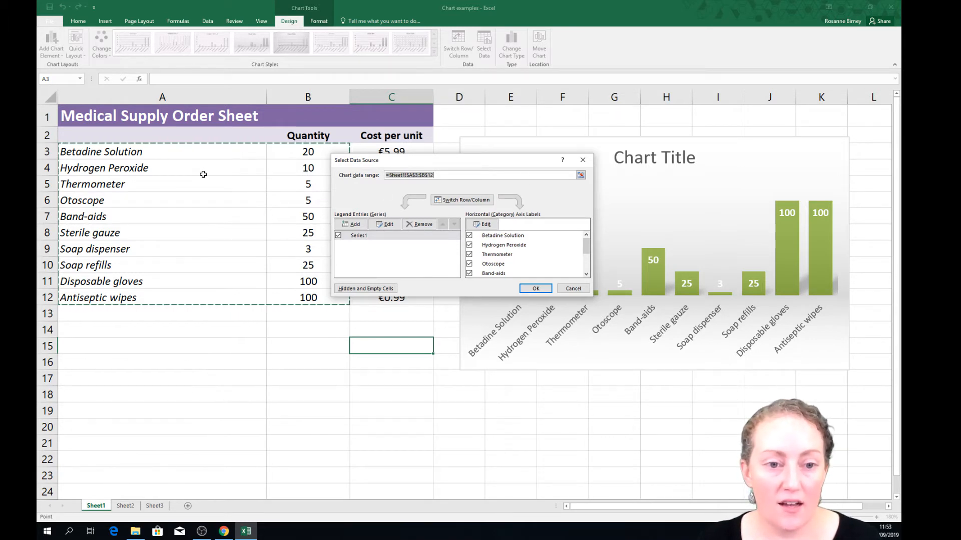
pyautogui.click(116, 151)
pyautogui.moveTo(117, 151); pyautogui.dragTo(307, 299)
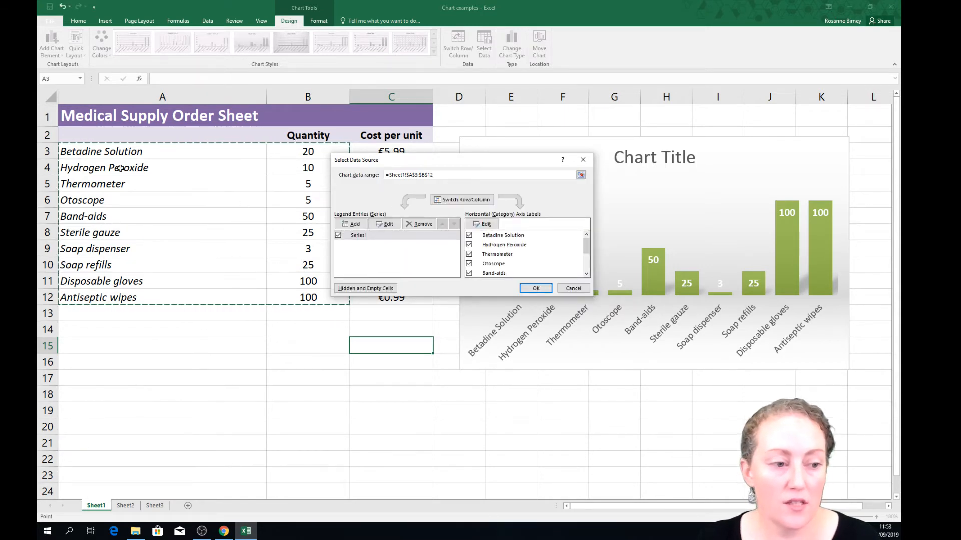
pyautogui.click(534, 288)
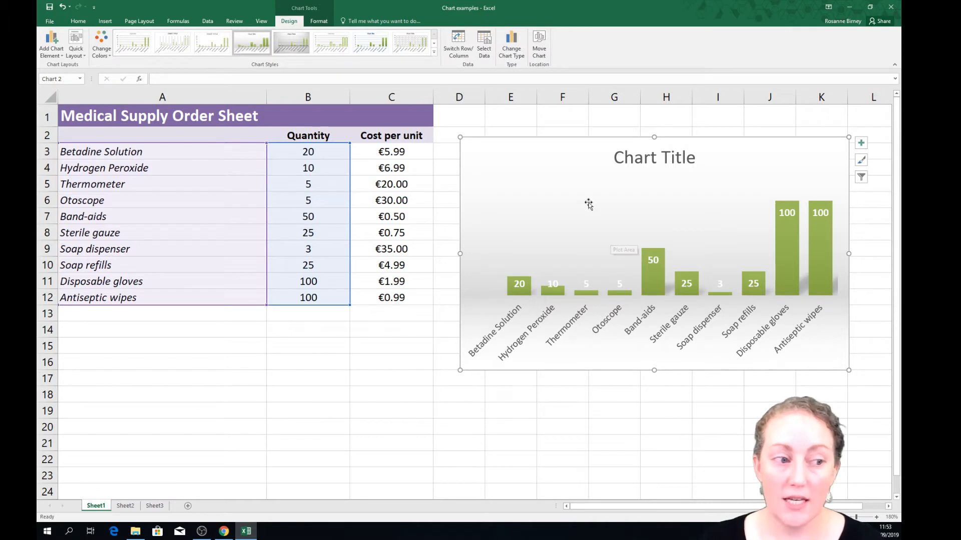
# Change the chart type to Clustered Bar.
pyautogui.click(505, 53)
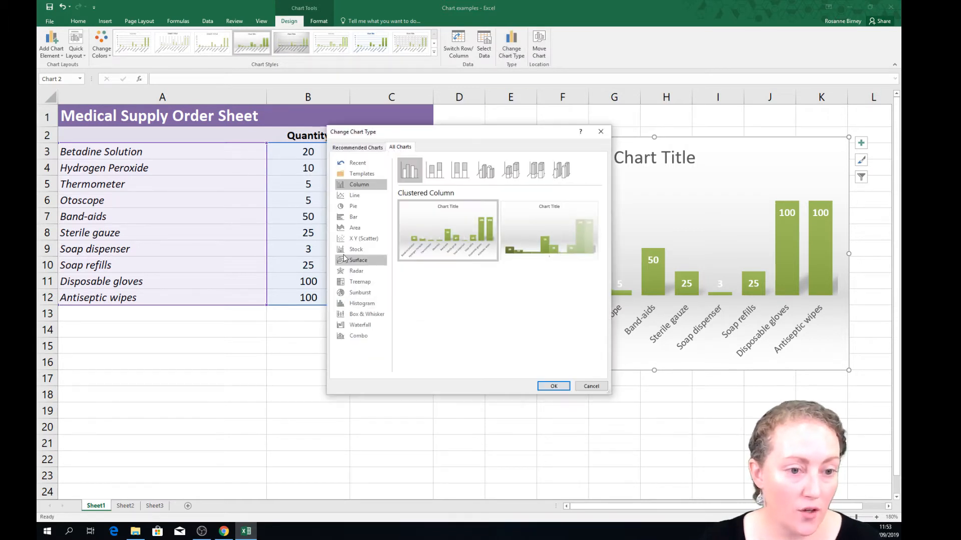
pyautogui.click(352, 218)
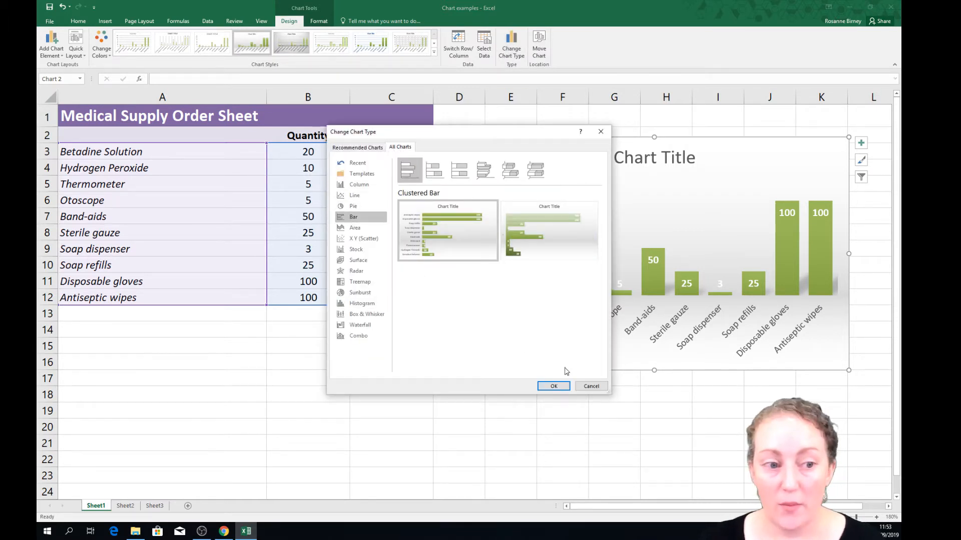
pyautogui.click(554, 386)
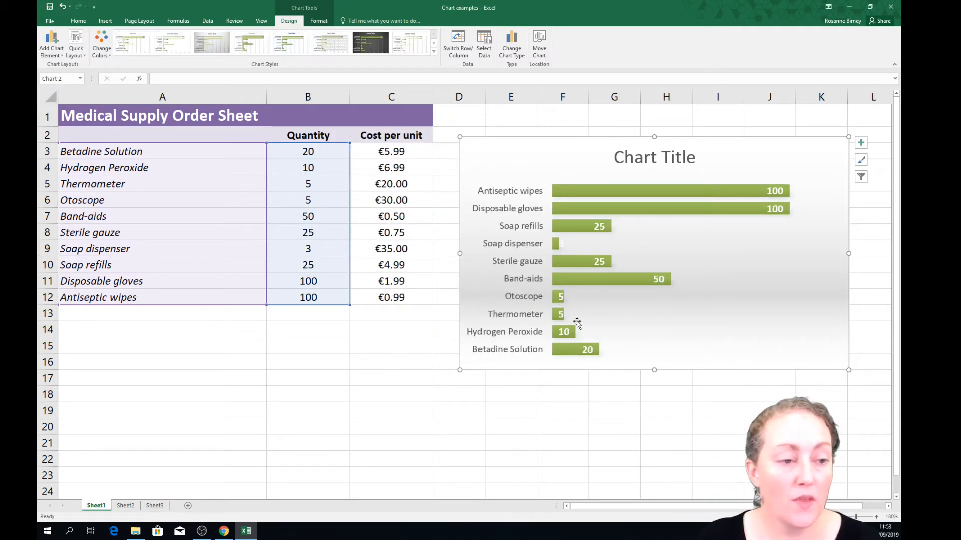
# Select the chart's bars and examine the shape formatting options available for them.
pyautogui.click(315, 22)
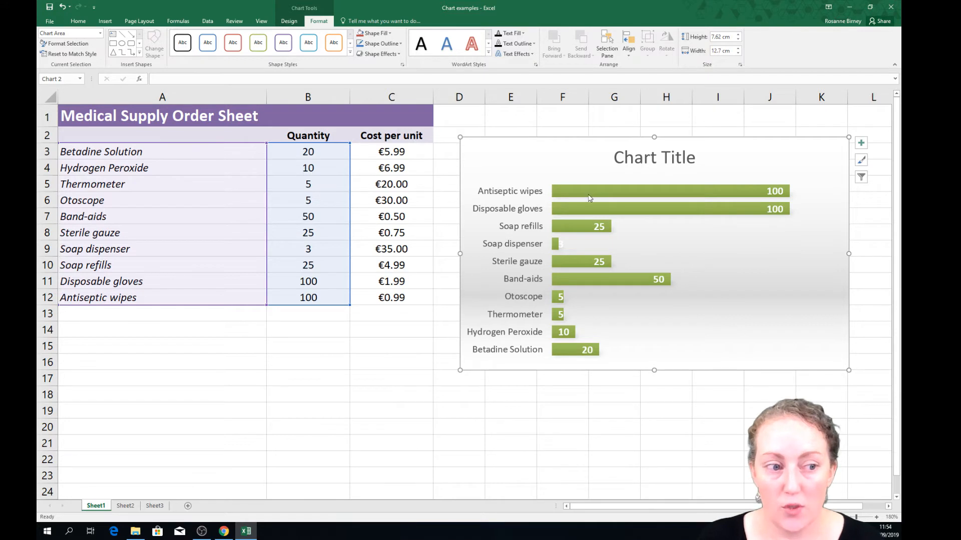
pyautogui.click(582, 225)
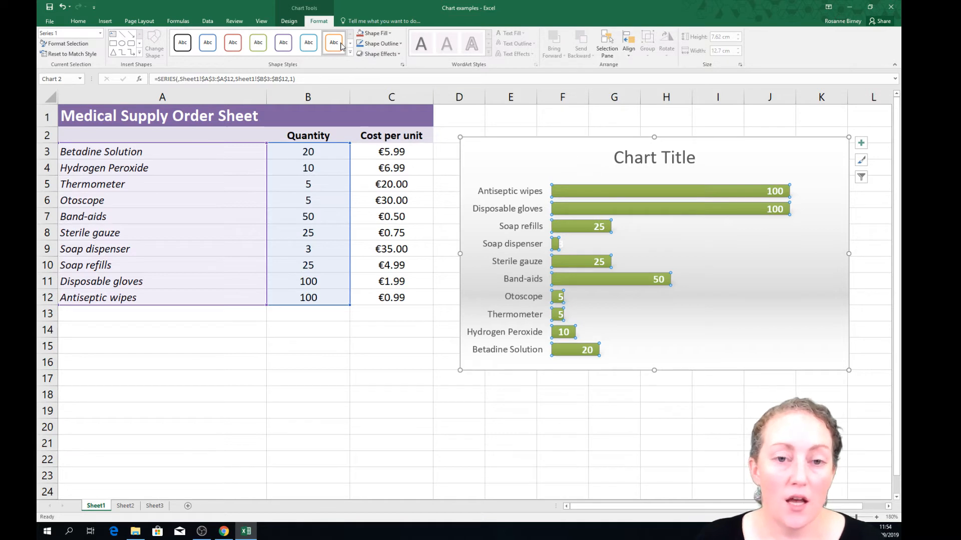
pyautogui.click(290, 22)
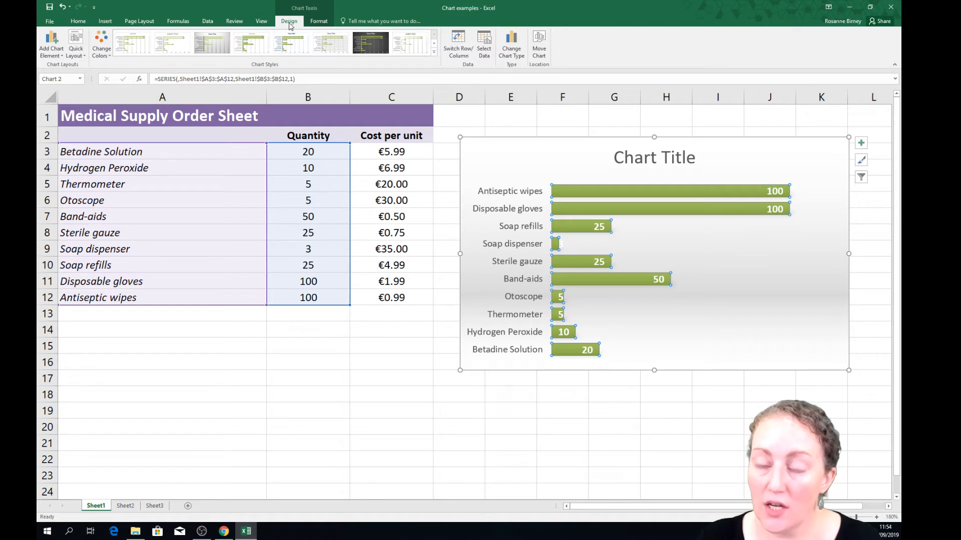
# Review the chart elements that can be added and place the chart title above the chart.
pyautogui.click(44, 52)
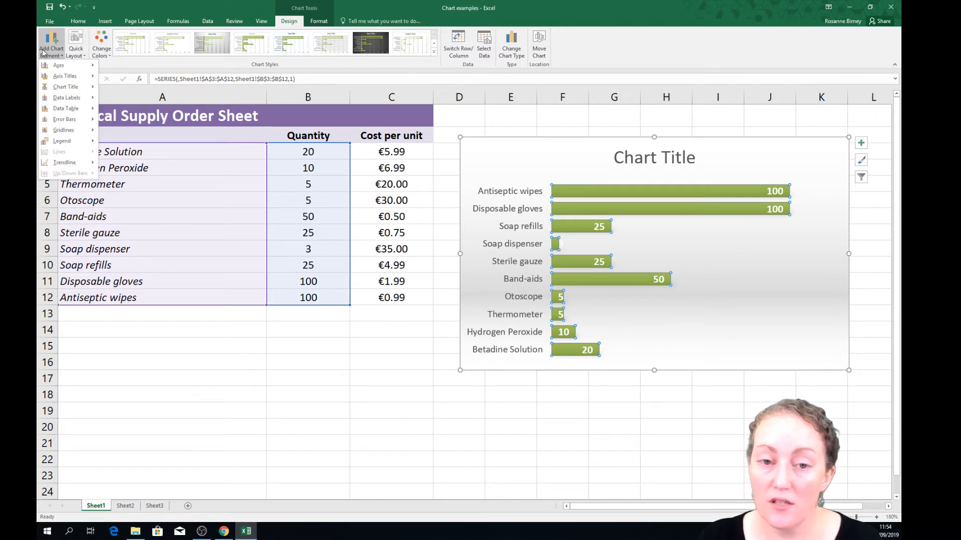
pyautogui.moveTo(45, 64)
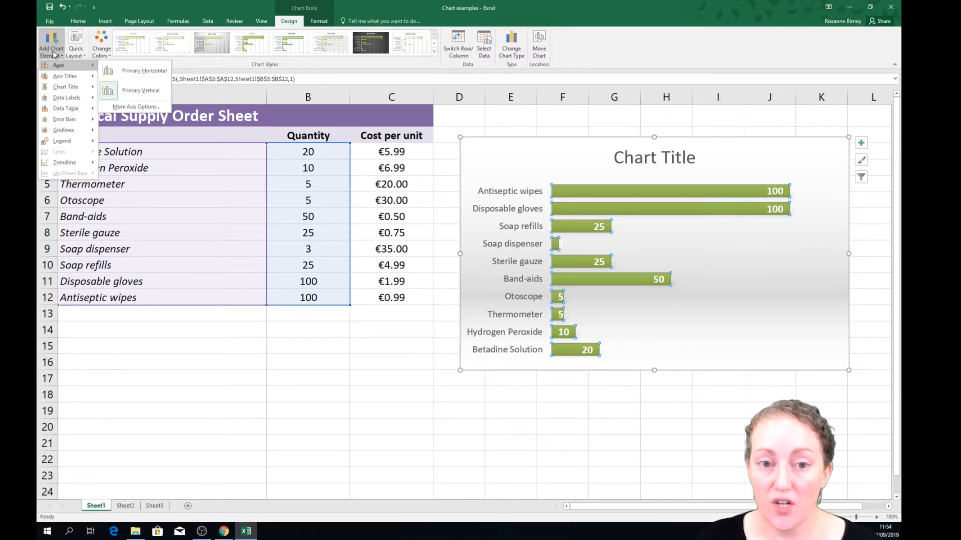
pyautogui.moveTo(62, 91)
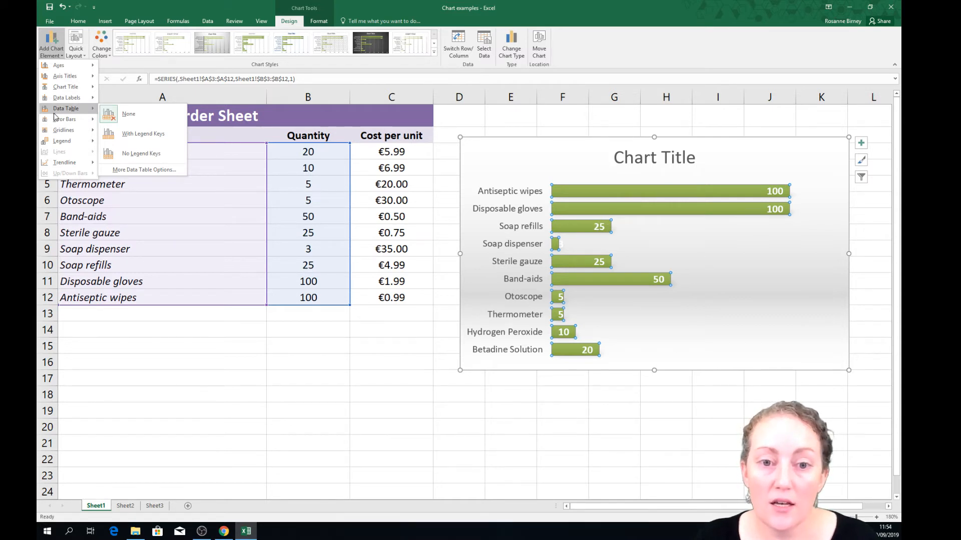
pyautogui.moveTo(65, 132)
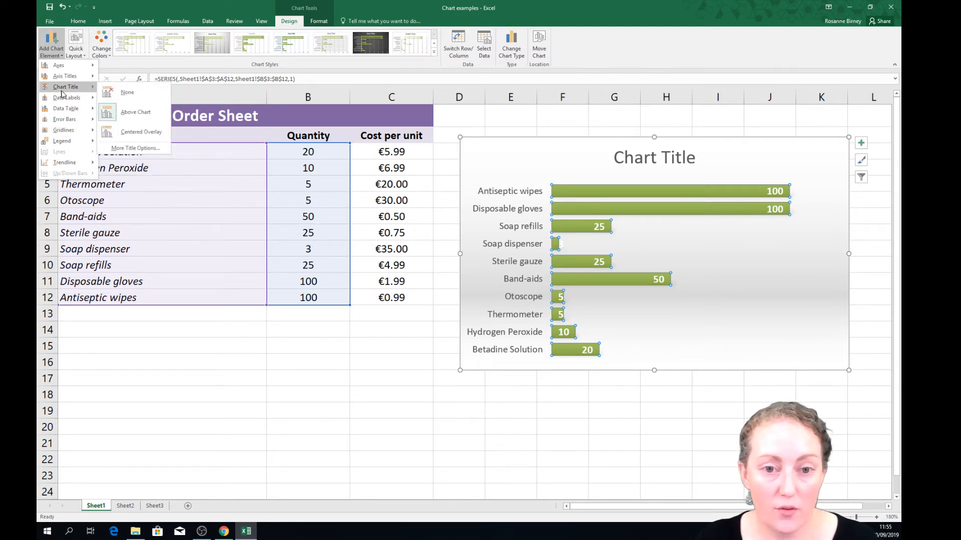
pyautogui.moveTo(66, 89)
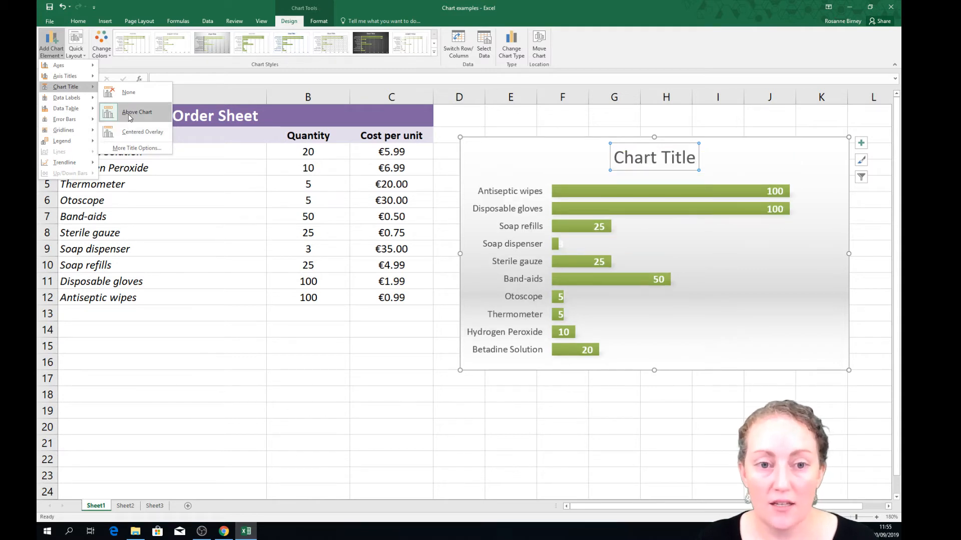
pyautogui.click(131, 117)
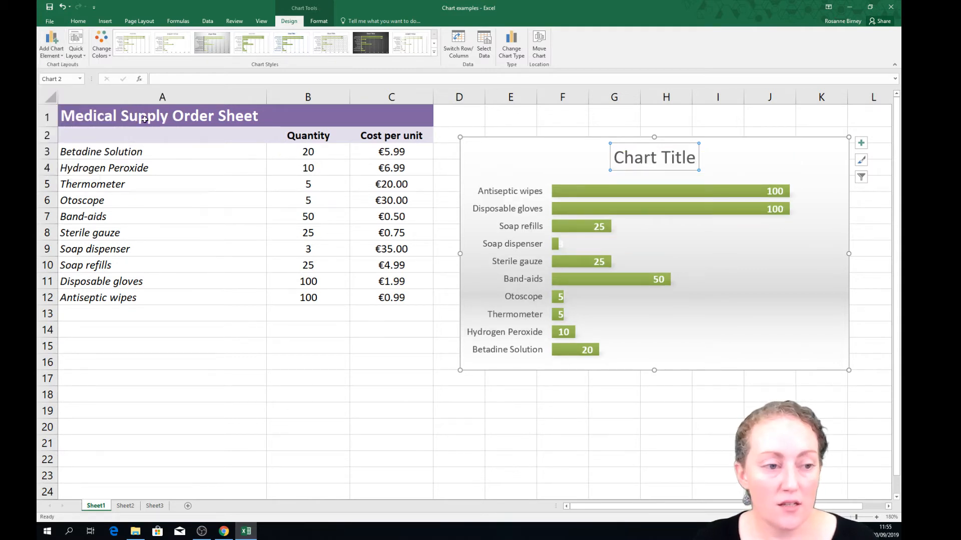
# Replace the chart's placeholder title with "Quantity Ordered".
pyautogui.click(646, 159)
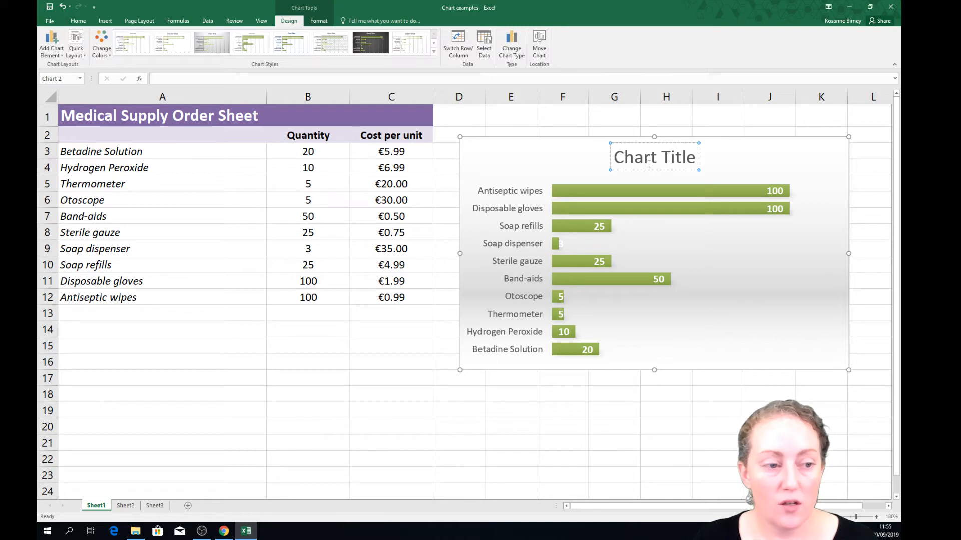
pyautogui.moveTo(616, 160); pyautogui.dragTo(698, 162)
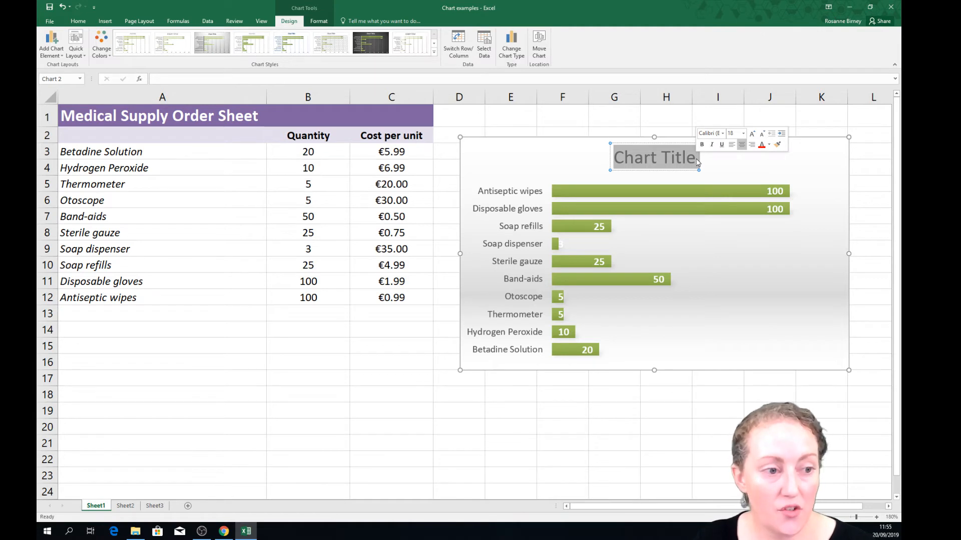
pyautogui.press('Delete')
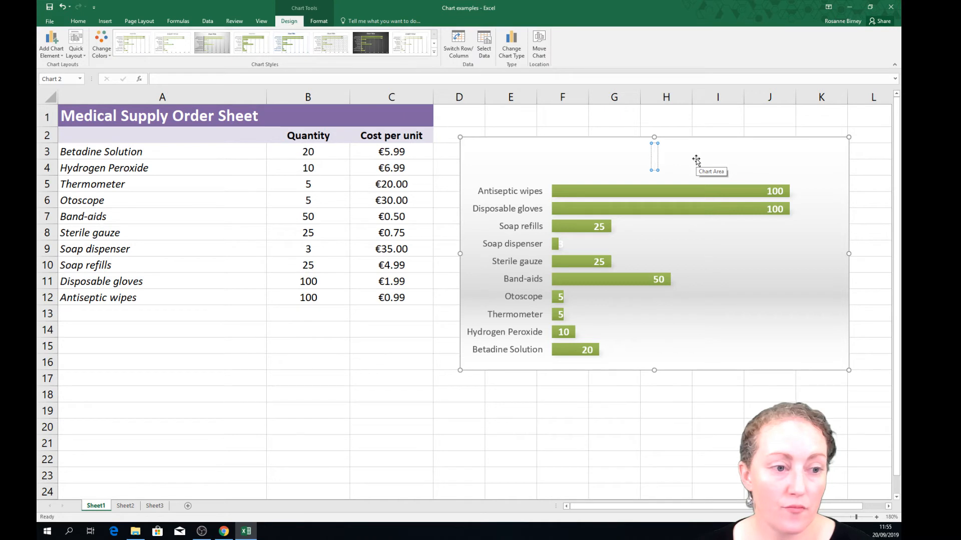
pyautogui.write('W')
pyautogui.press('BackSpace')
pyautogui.write('Q')
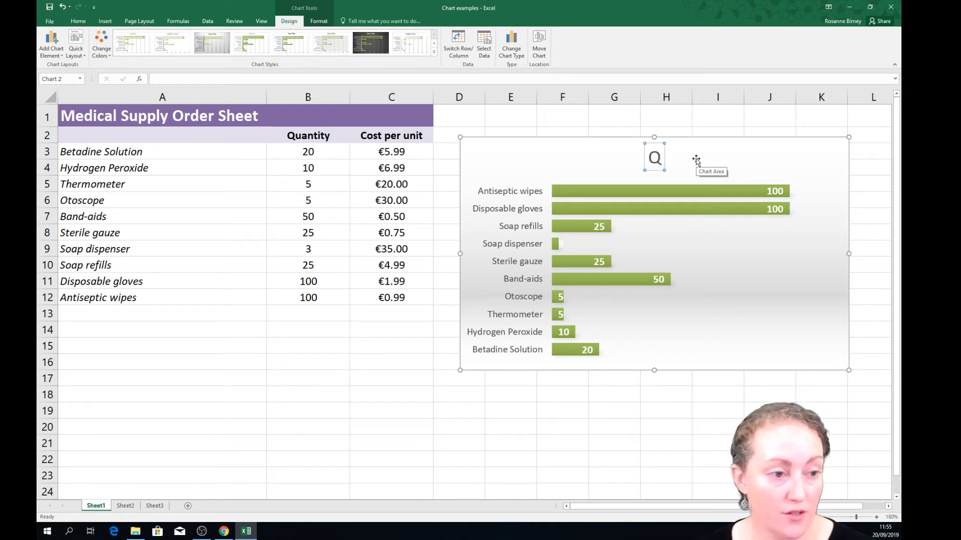
pyautogui.write('uar')
pyautogui.press('BackSpace')
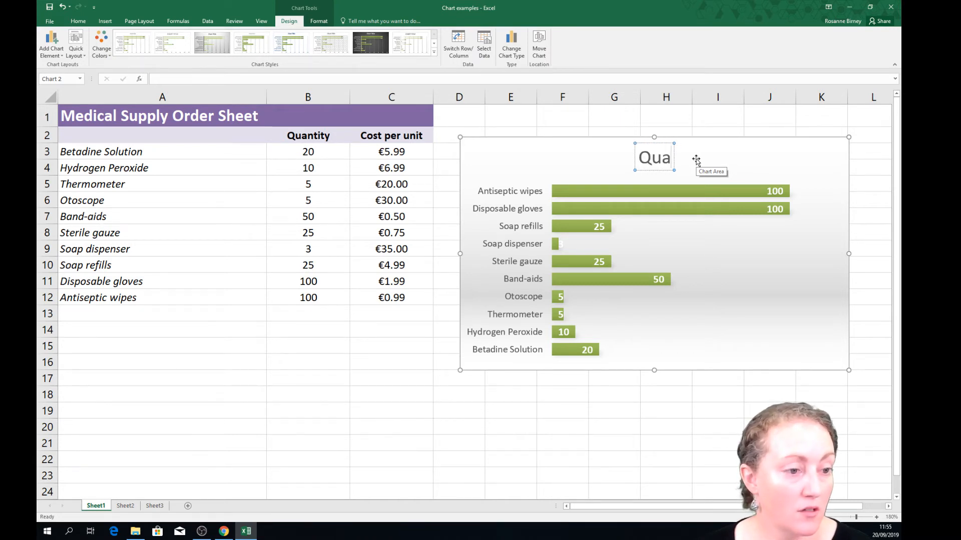
pyautogui.write('ntity')
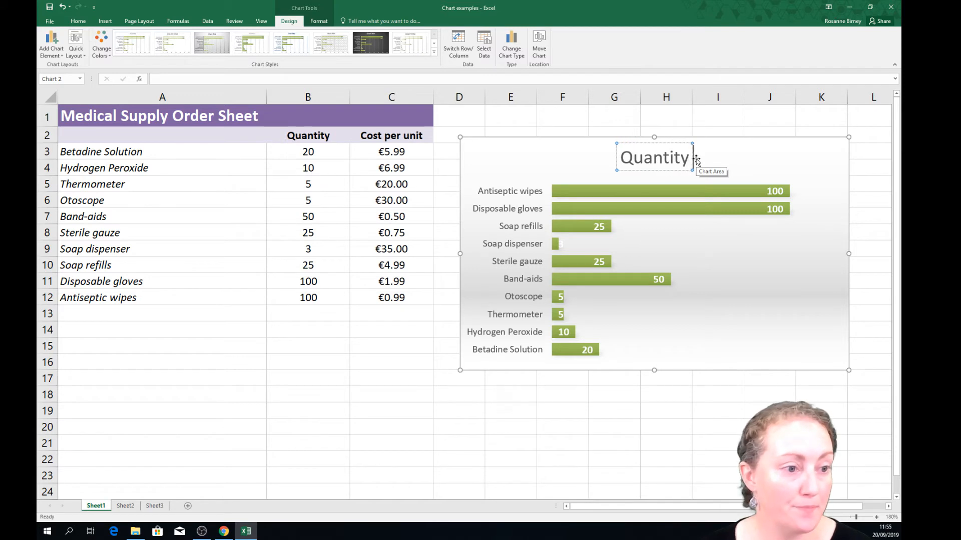
pyautogui.write(' Ordere')
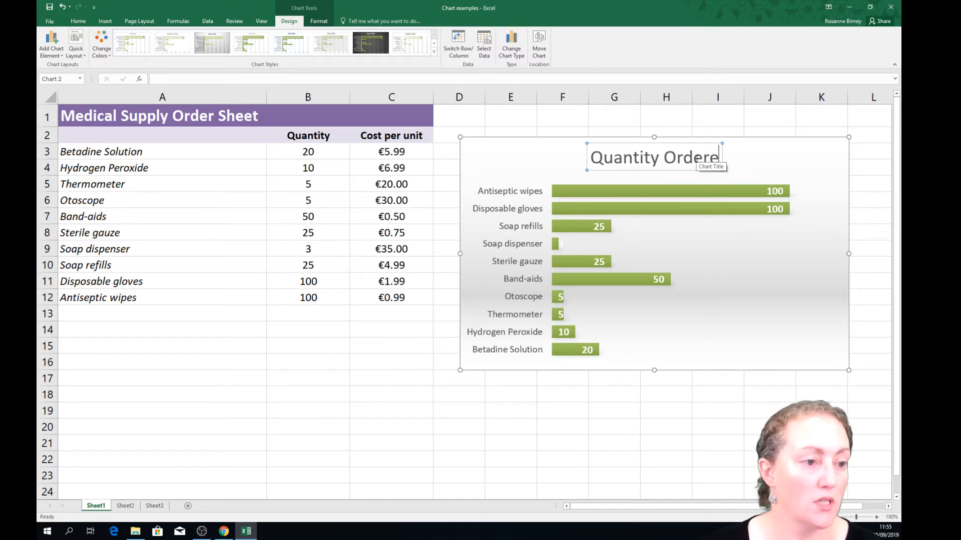
pyautogui.write('d')
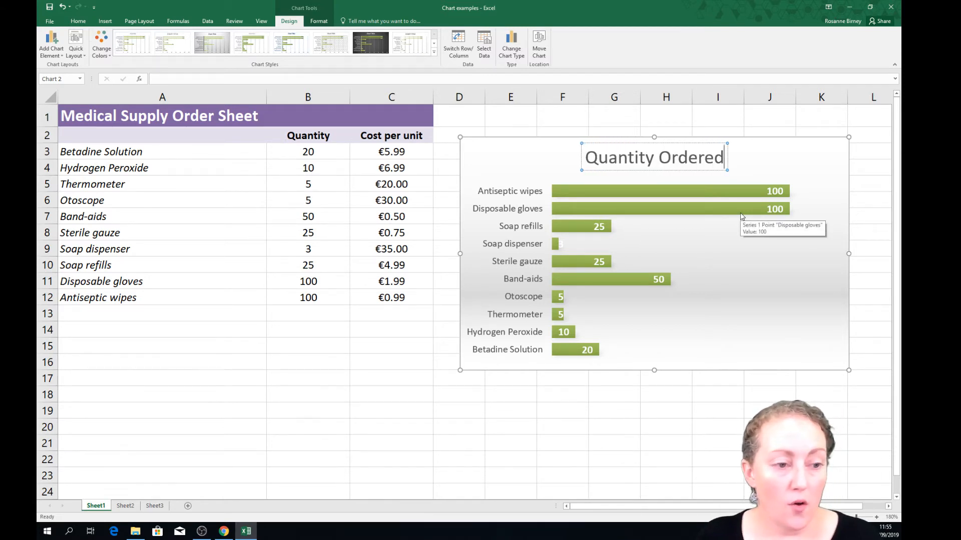
pyautogui.click(754, 160)
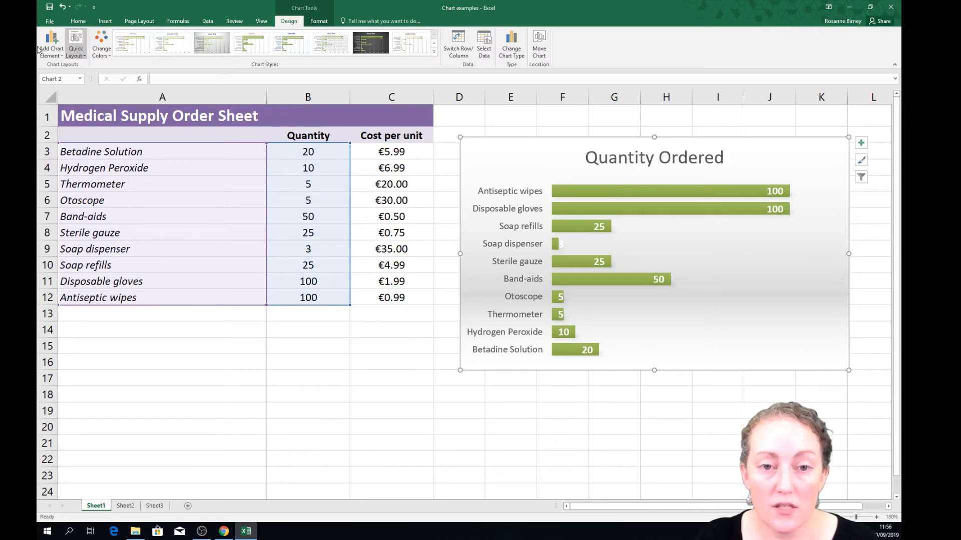
# Add Primary Minor Horizontal gridlines to the Quantity Ordered chart.
pyautogui.click(58, 53)
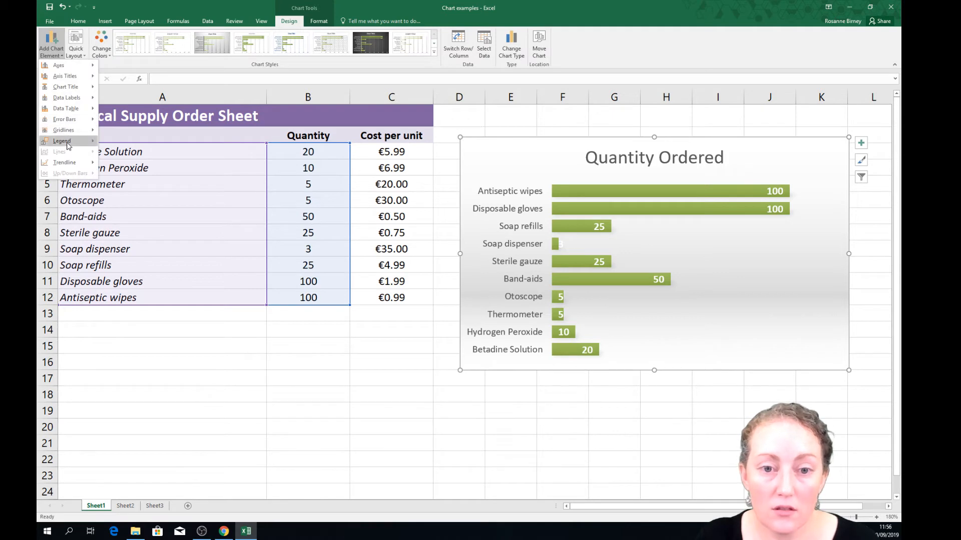
pyautogui.moveTo(67, 145)
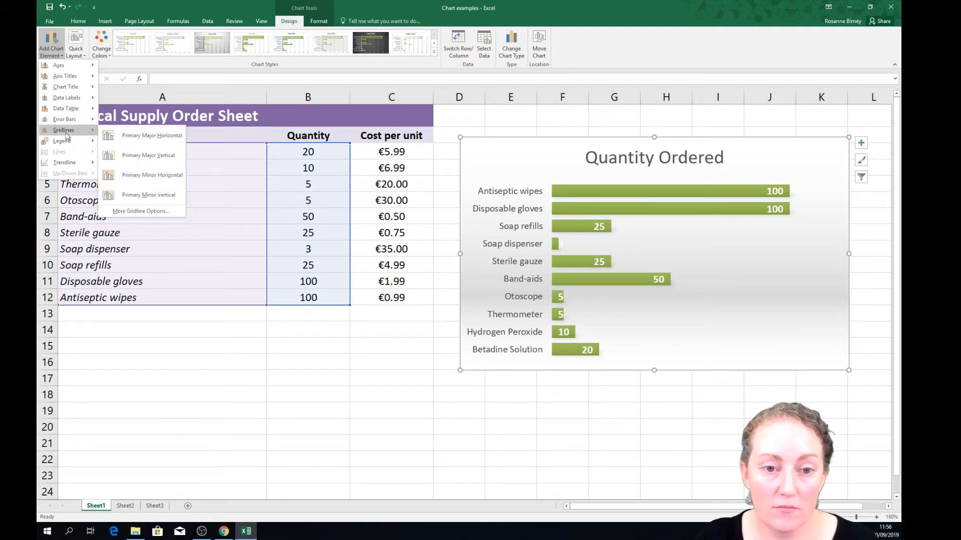
pyautogui.click(142, 176)
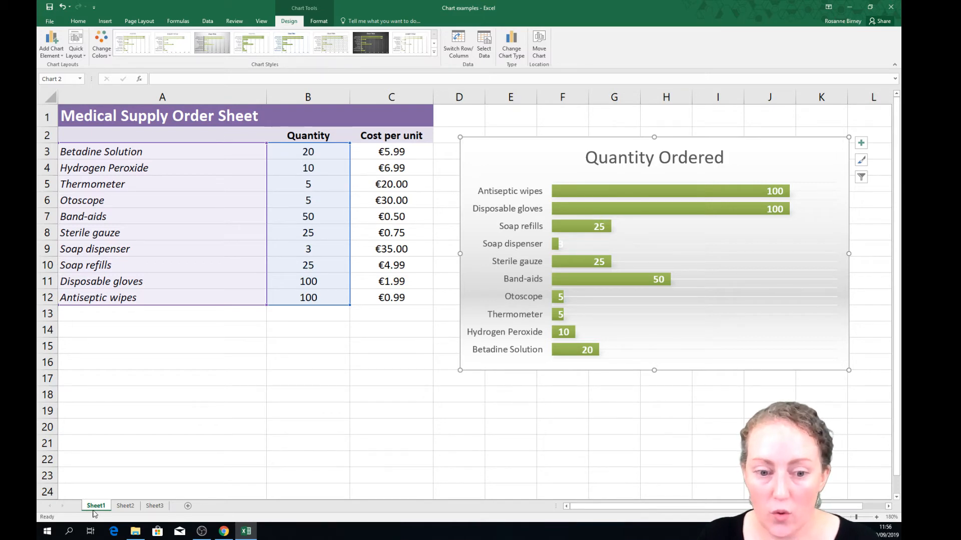
# Look through the workbook's existing worksheets and add a new blank one after Sheet3.
pyautogui.click(128, 506)
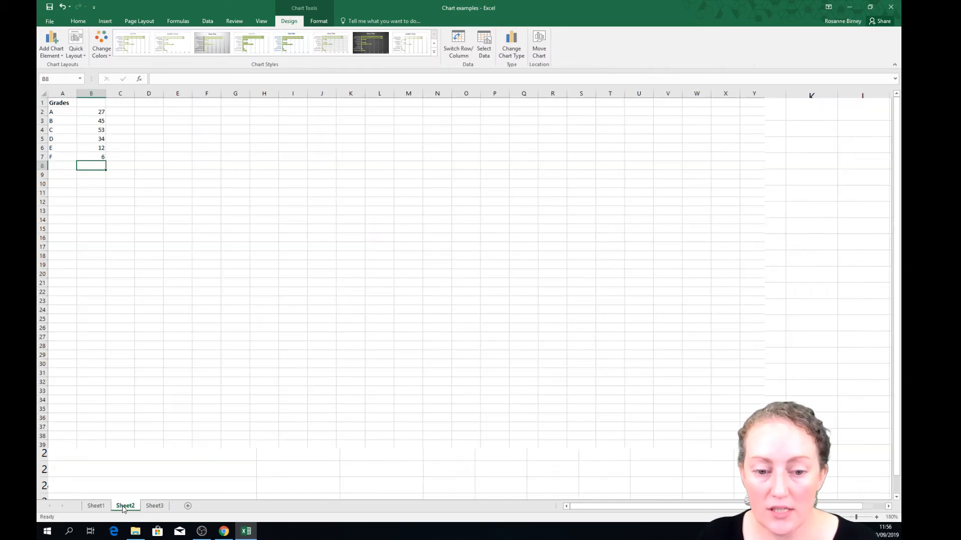
pyautogui.click(155, 507)
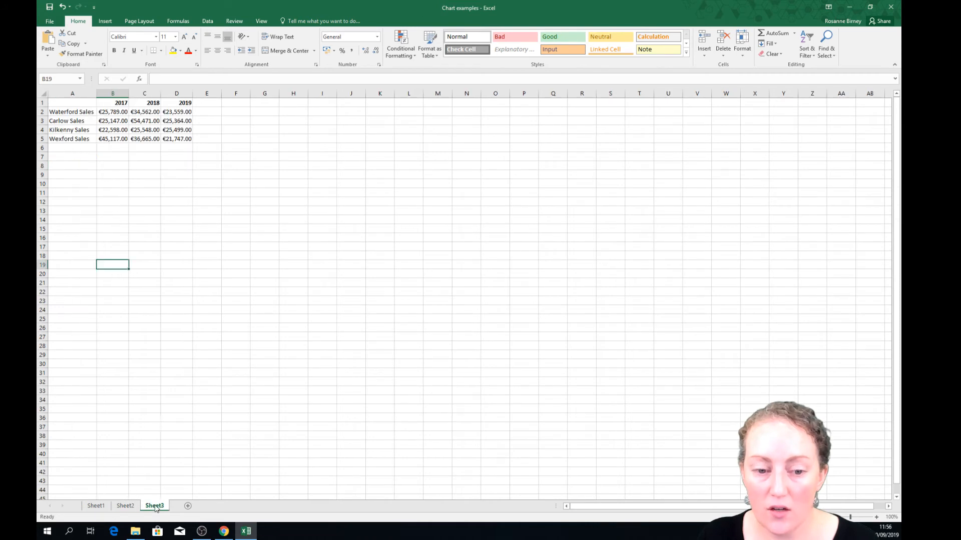
pyautogui.click(98, 506)
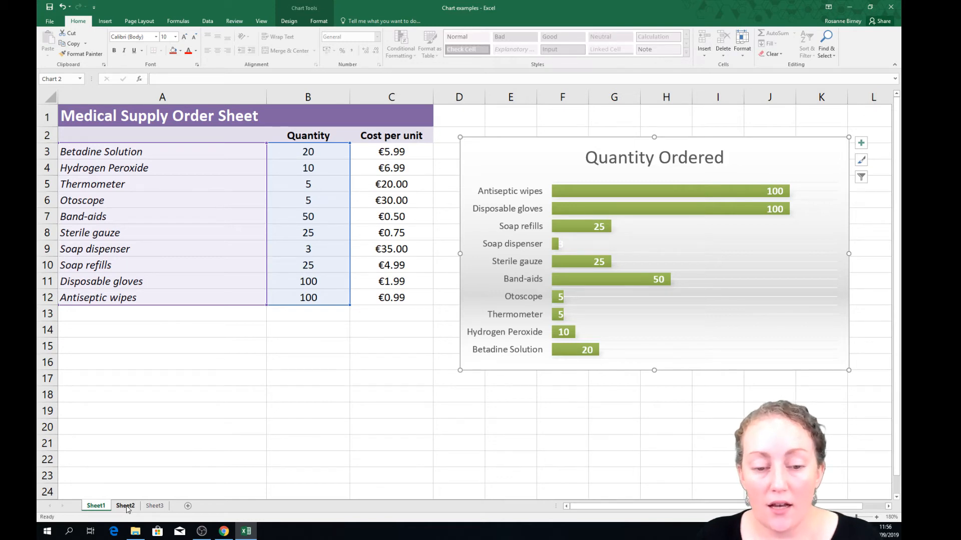
pyautogui.click(125, 507)
pyautogui.click(159, 506)
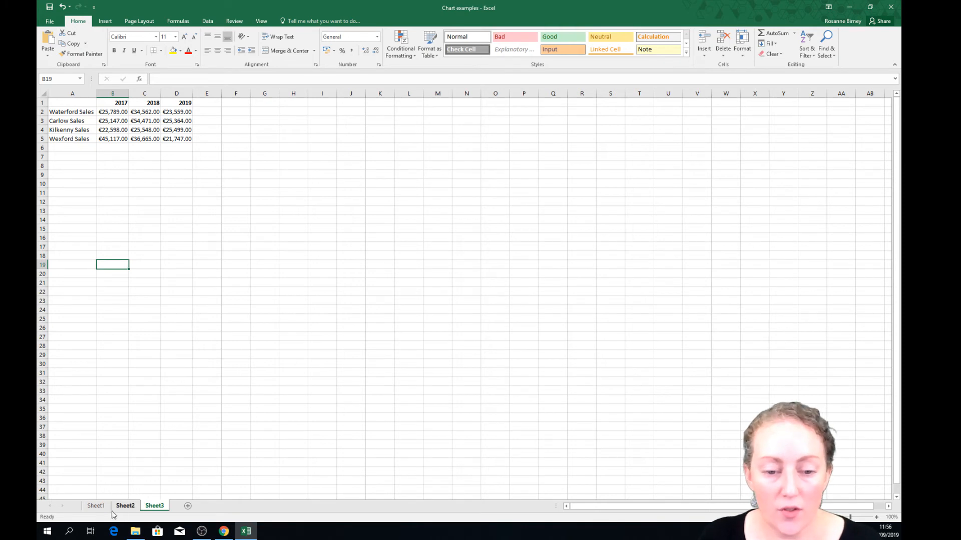
pyautogui.click(188, 507)
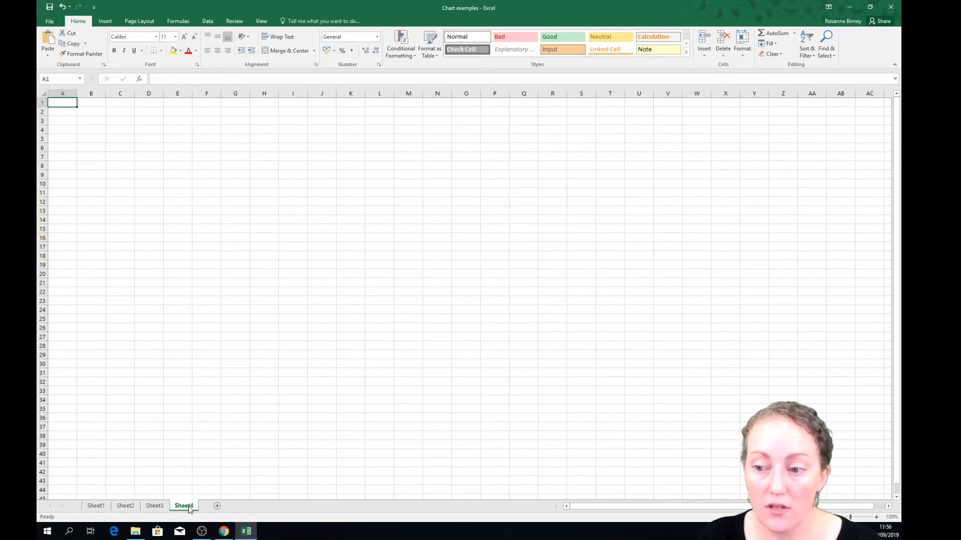
# Rename Sheet1, which holds the medical supply table and chart, as "Order sheet".
pyautogui.click(96, 506)
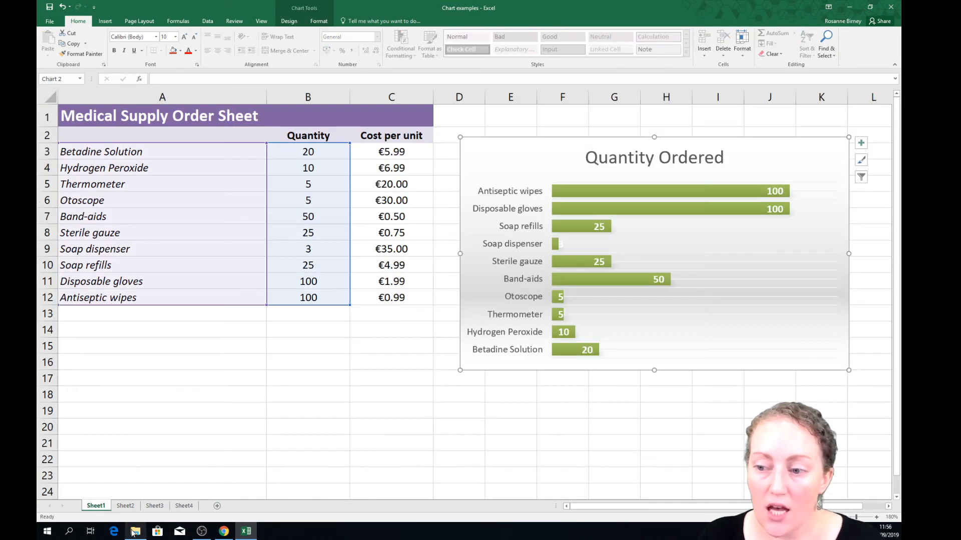
pyautogui.doubleClick(96, 508)
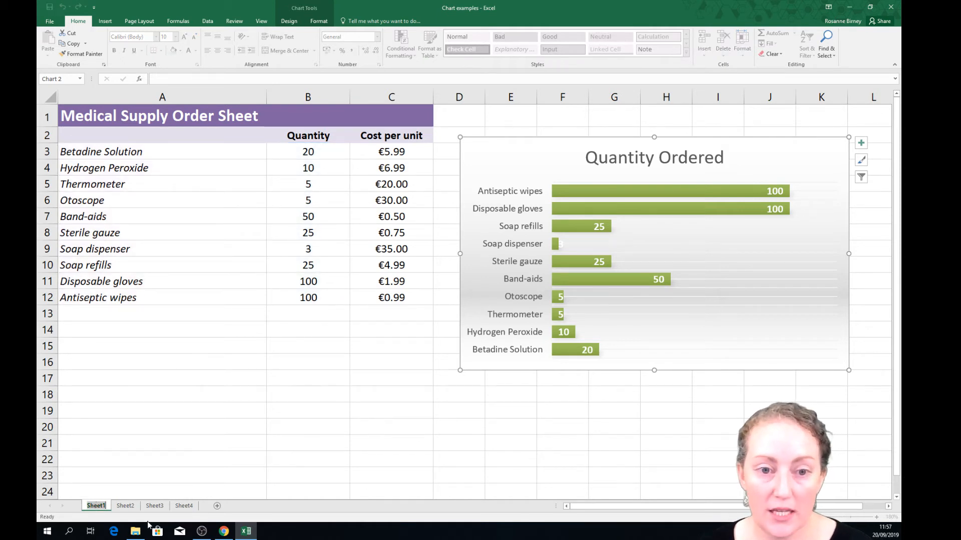
pyautogui.write('Or')
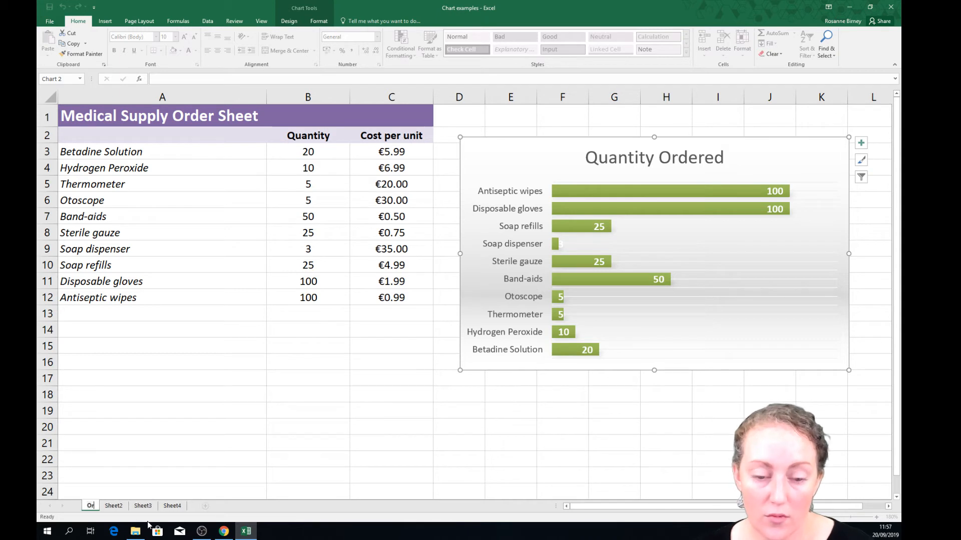
pyautogui.write('der sheet')
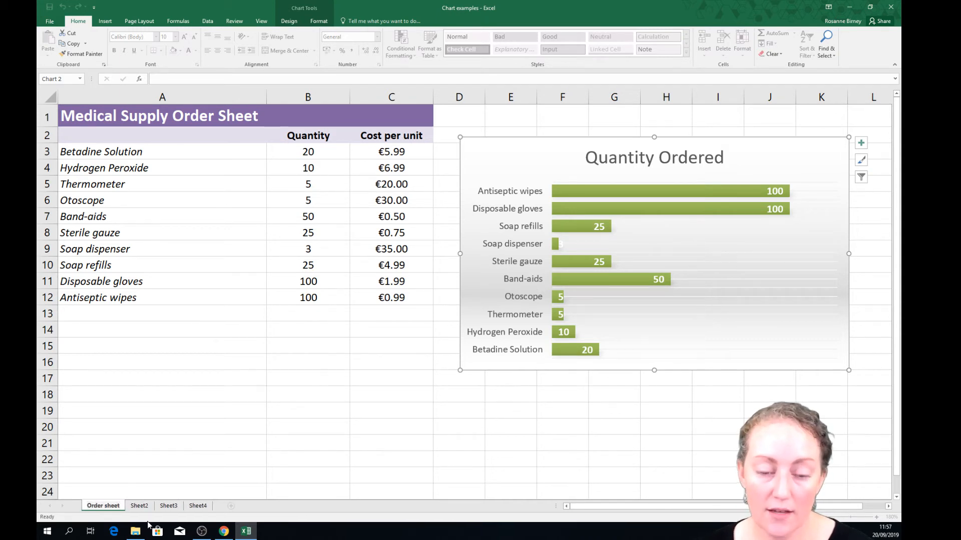
pyautogui.press('Return')
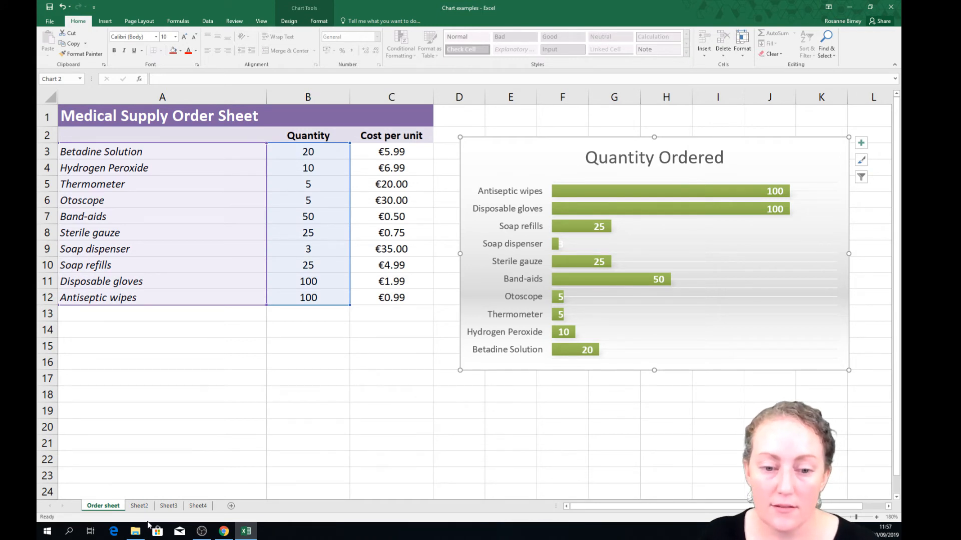
# Rename Sheet2 as "Grades".
pyautogui.click(140, 506)
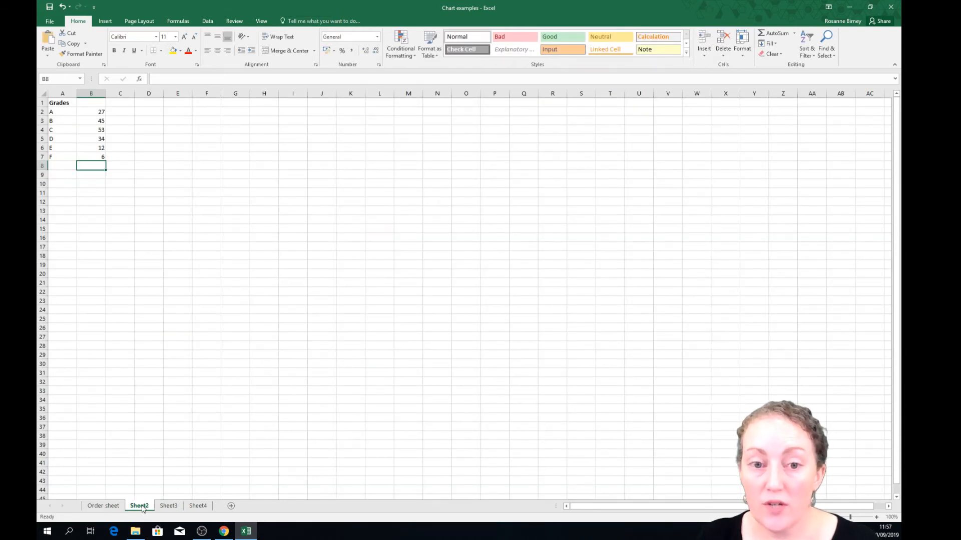
pyautogui.doubleClick(142, 507)
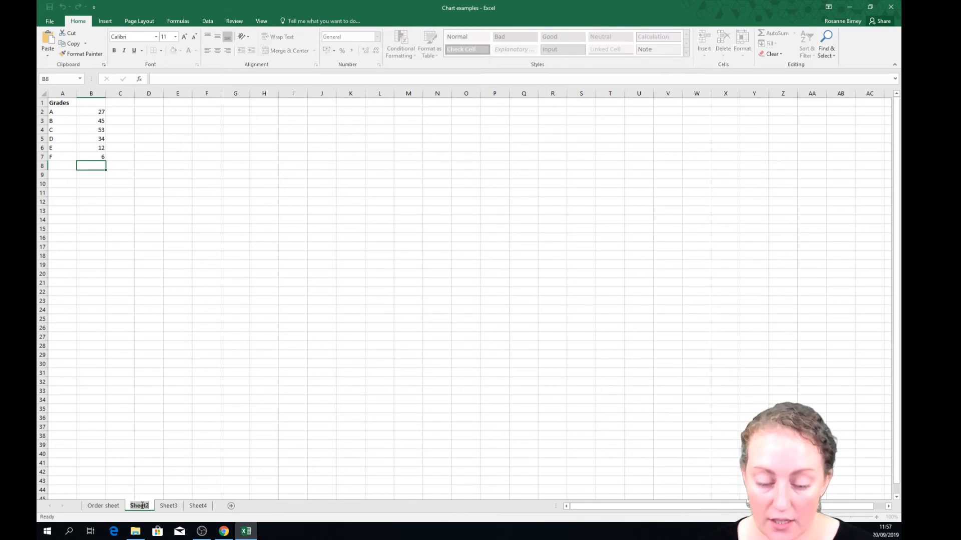
pyautogui.write('Grades')
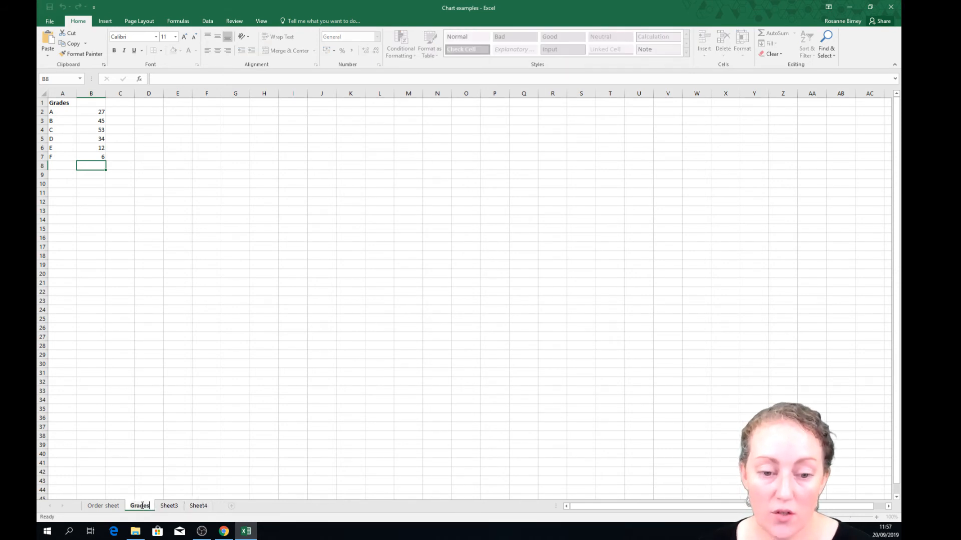
pyautogui.press('Return')
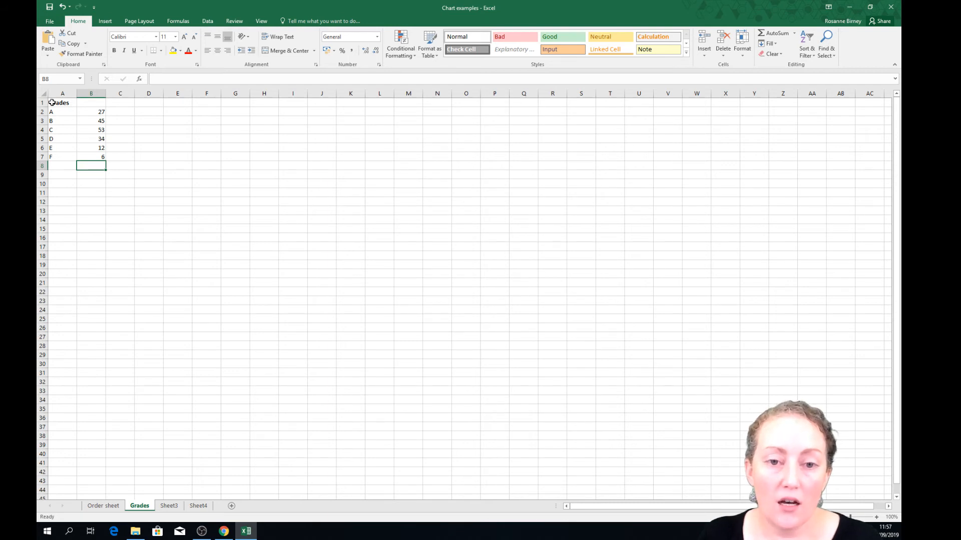
# Insert a Pie chart of the grades data in A1:B7 on the Grades sheet.
pyautogui.moveTo(53, 102); pyautogui.dragTo(81, 157)
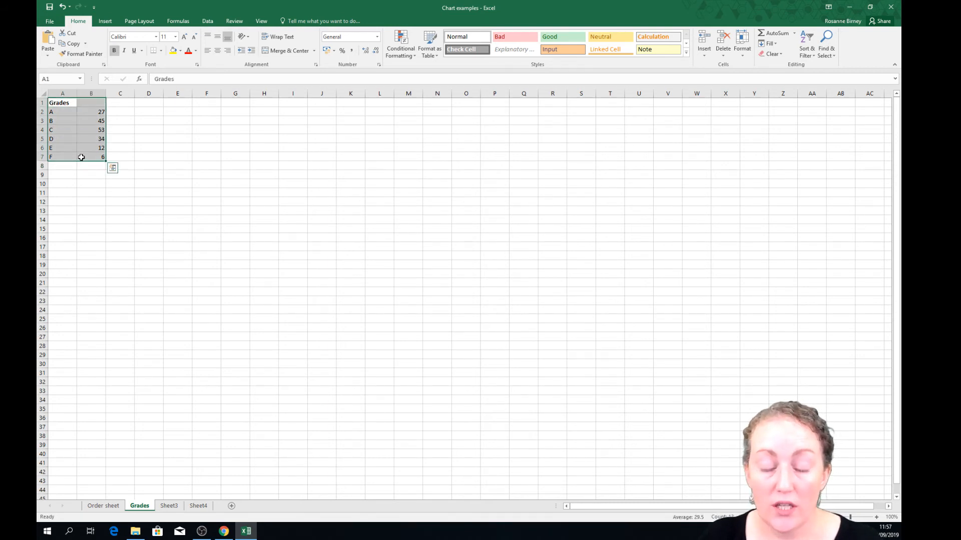
pyautogui.click(107, 23)
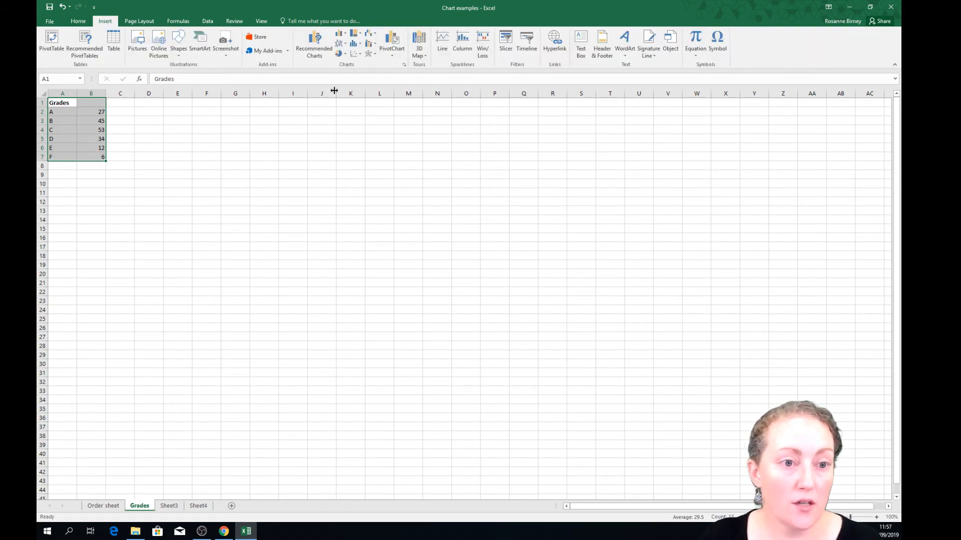
pyautogui.click(325, 57)
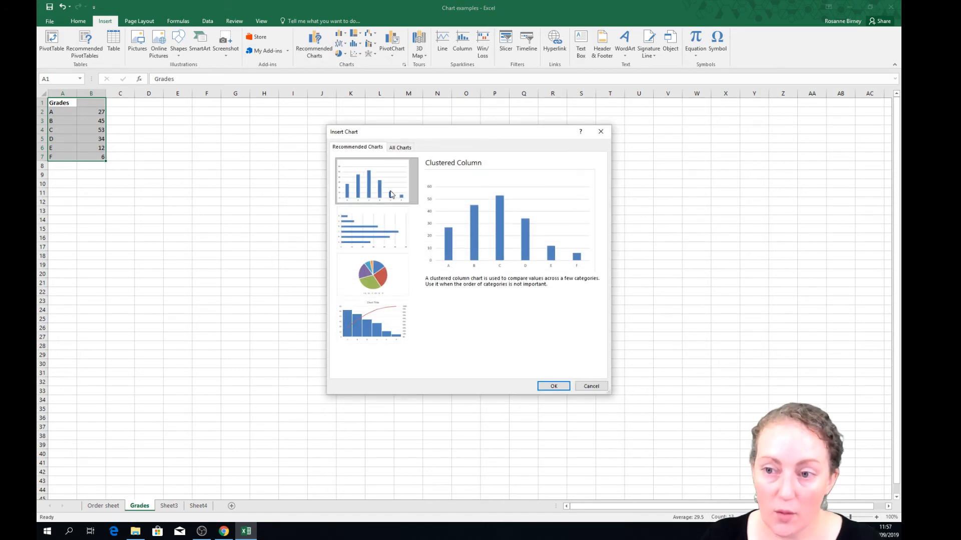
pyautogui.click(373, 288)
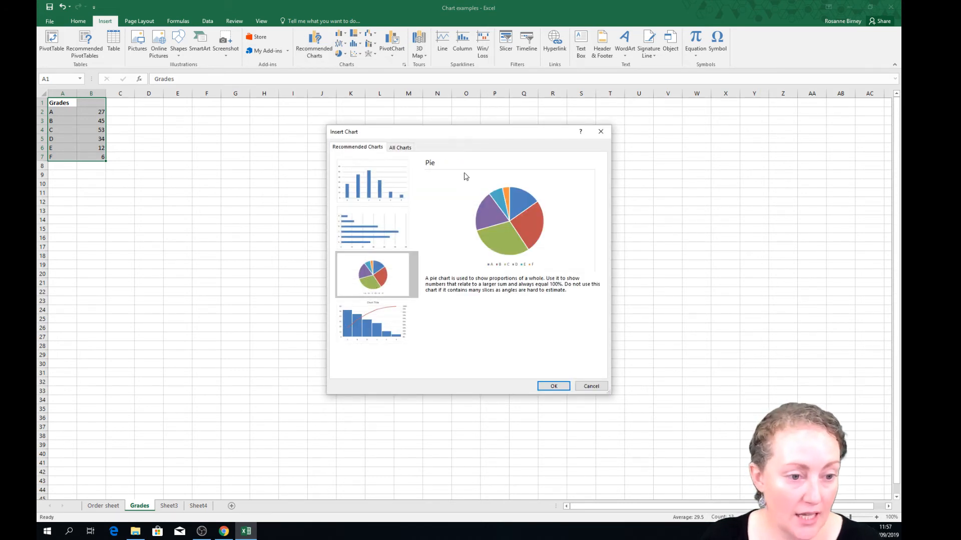
pyautogui.click(554, 386)
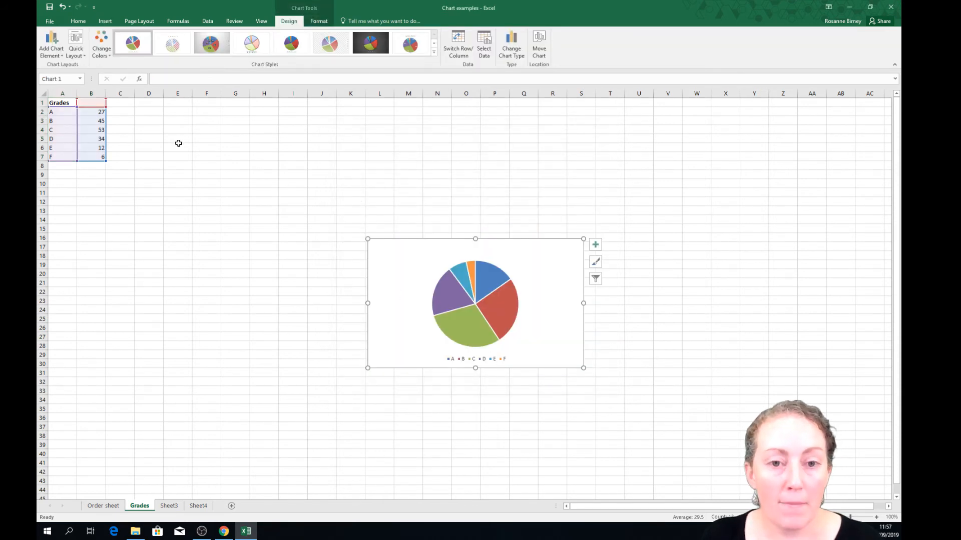
# Give the pie chart a title above the chart reading "Grades".
pyautogui.click(44, 54)
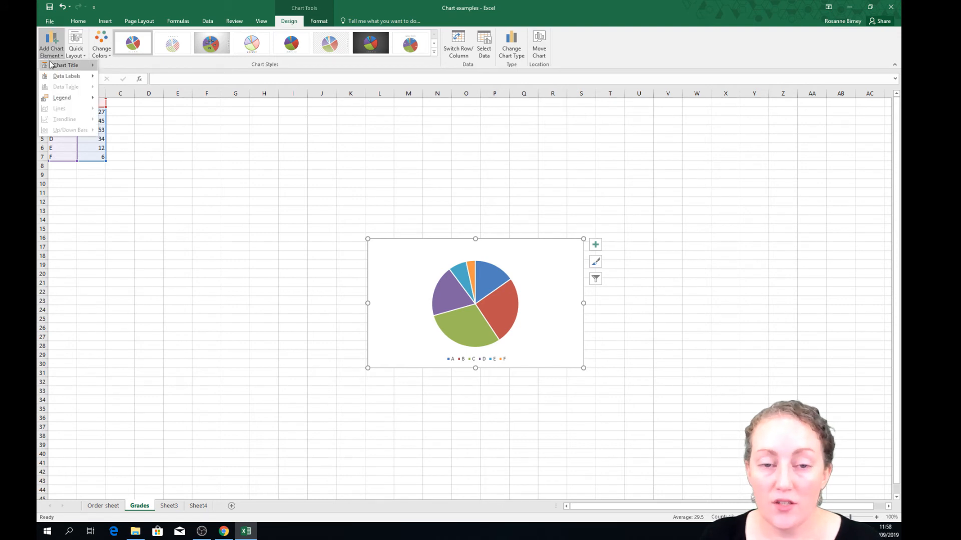
pyautogui.moveTo(50, 64)
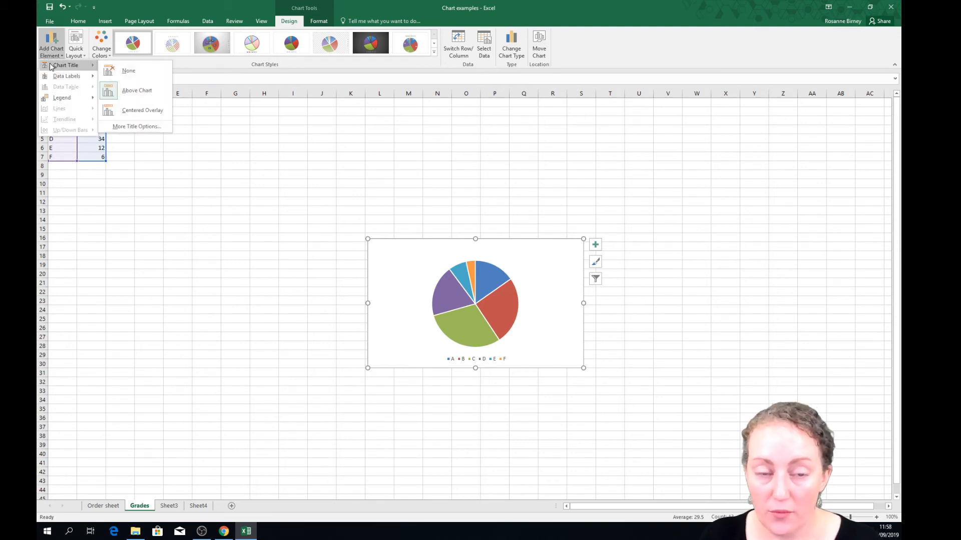
pyautogui.click(145, 96)
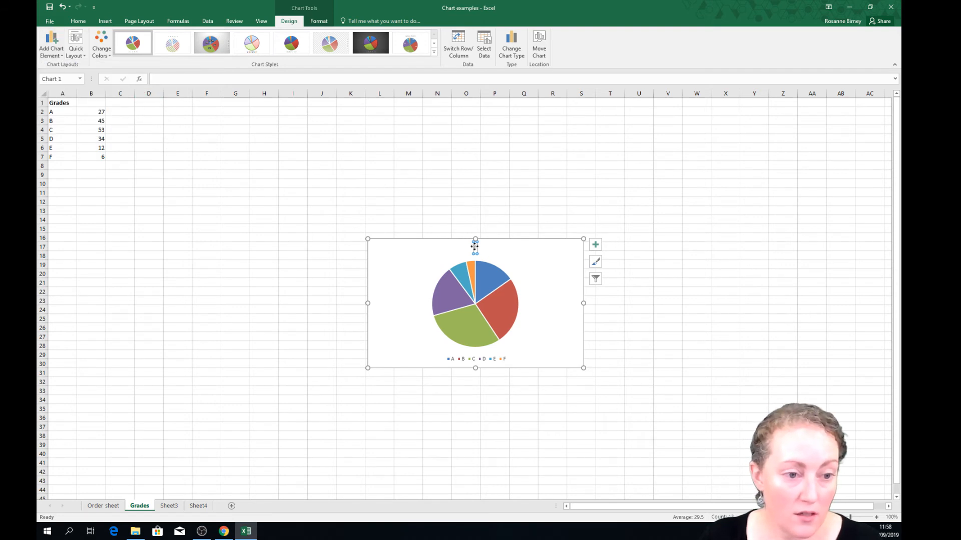
pyautogui.doubleClick(476, 247)
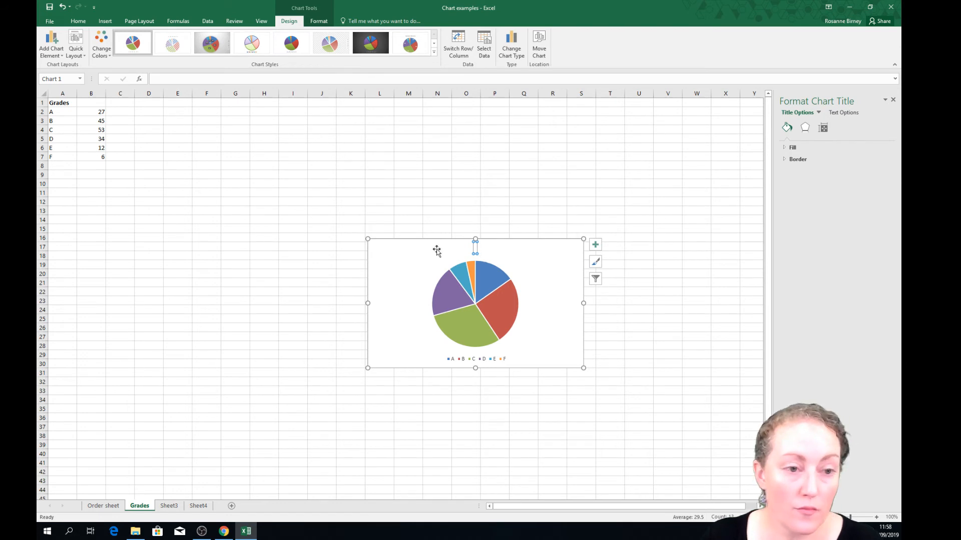
pyautogui.rightClick(475, 247)
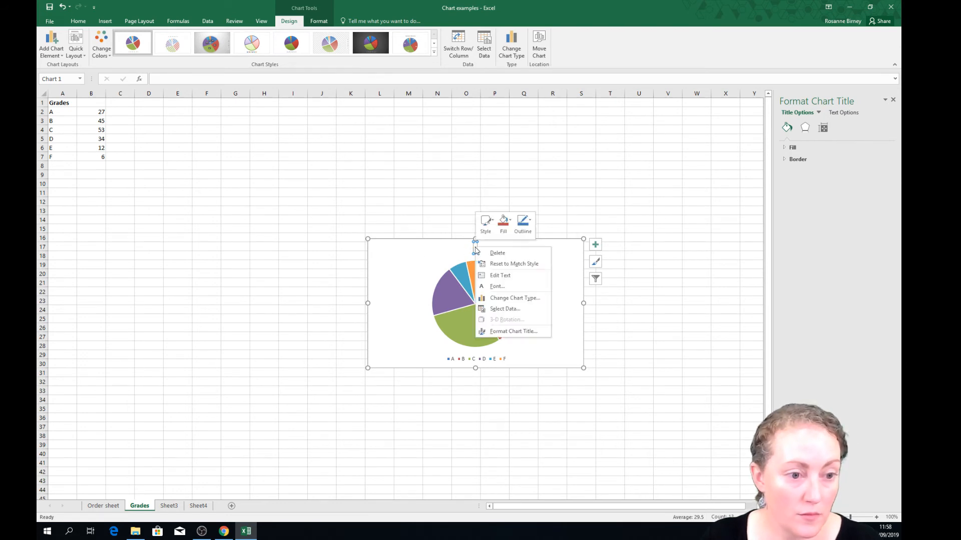
pyautogui.click(474, 247)
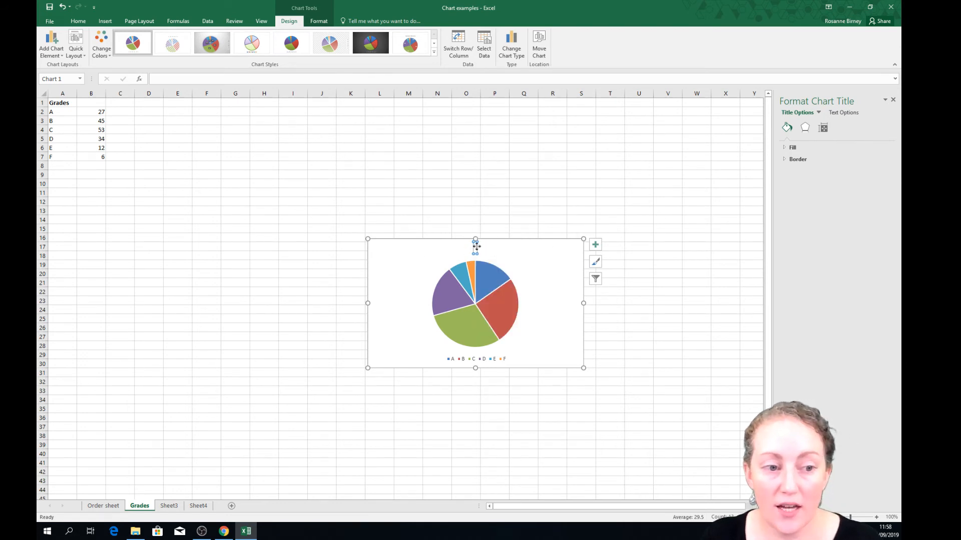
pyautogui.rightClick(476, 249)
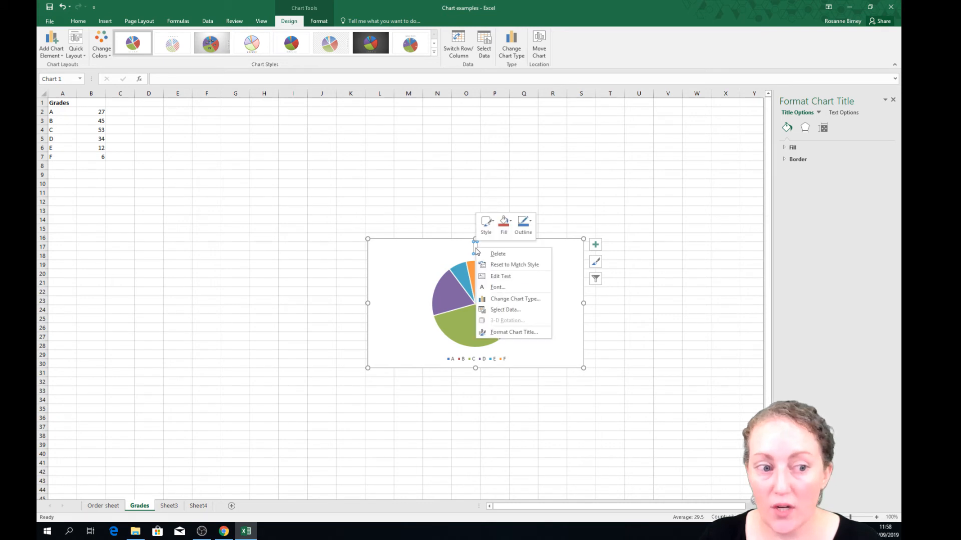
pyautogui.click(509, 276)
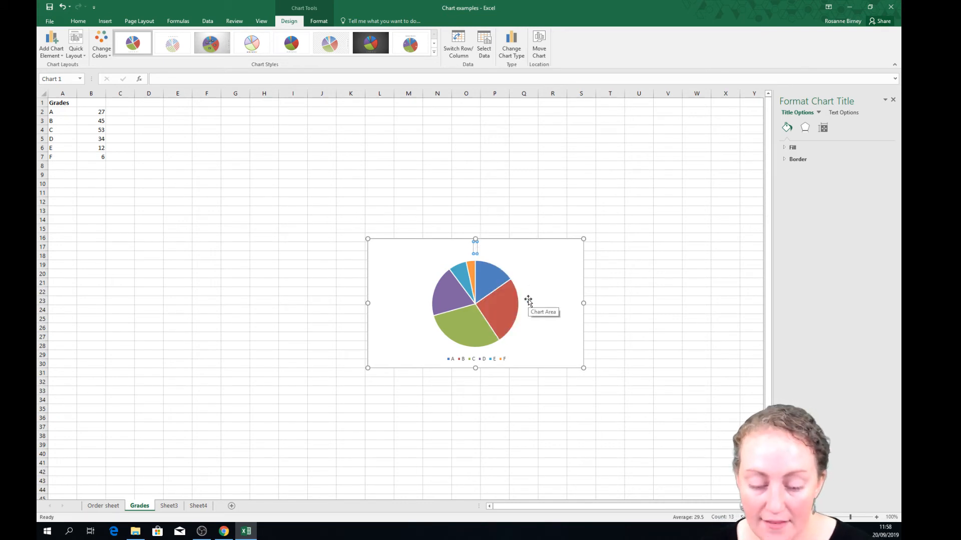
pyautogui.write('Grades')
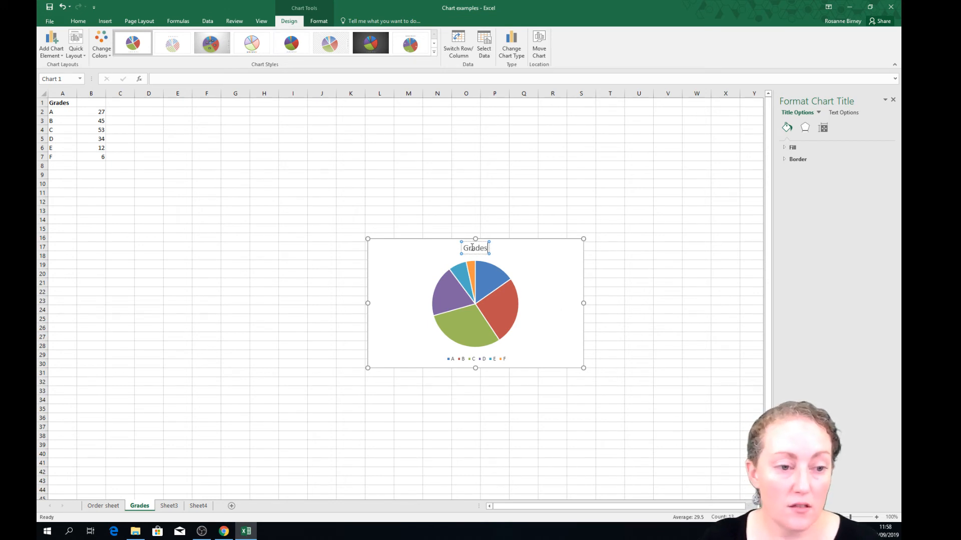
pyautogui.click(500, 255)
# Place the pie chart's legend on its right side and add data labels with the Best Fit position.
pyautogui.click(52, 45)
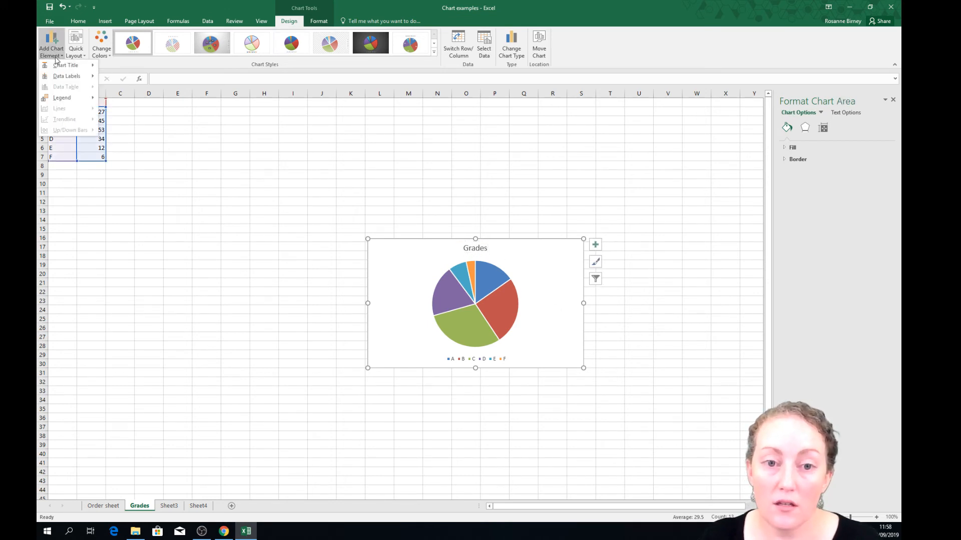
pyautogui.moveTo(62, 100)
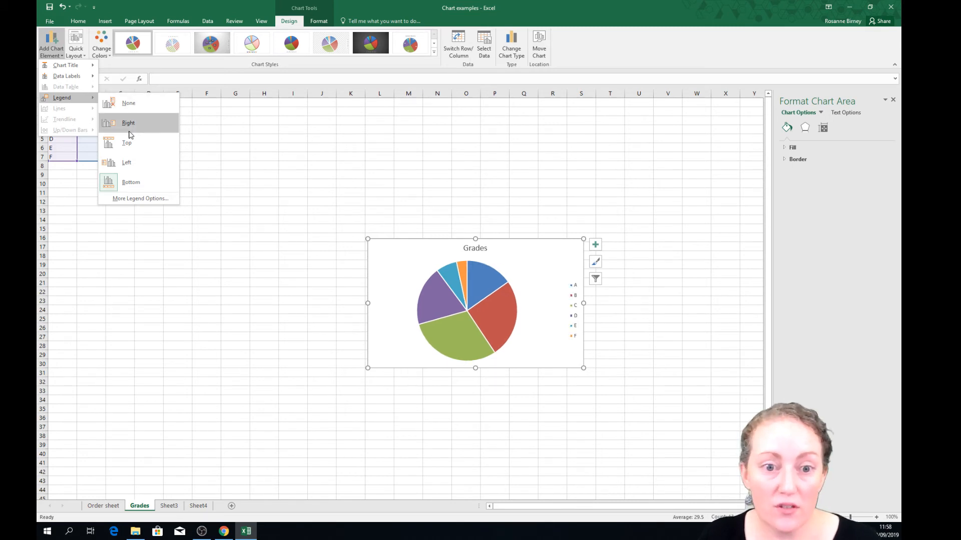
pyautogui.click(129, 131)
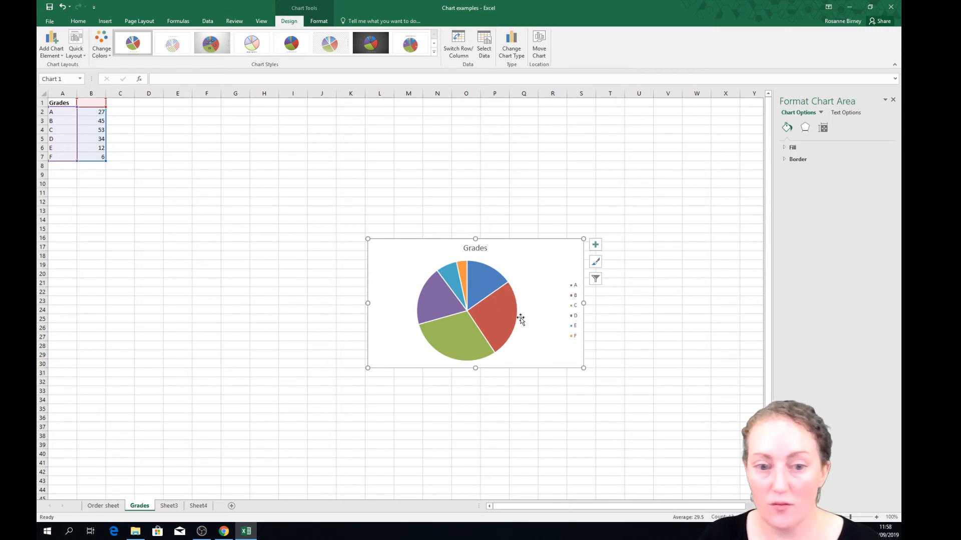
pyautogui.click(51, 52)
pyautogui.moveTo(62, 78)
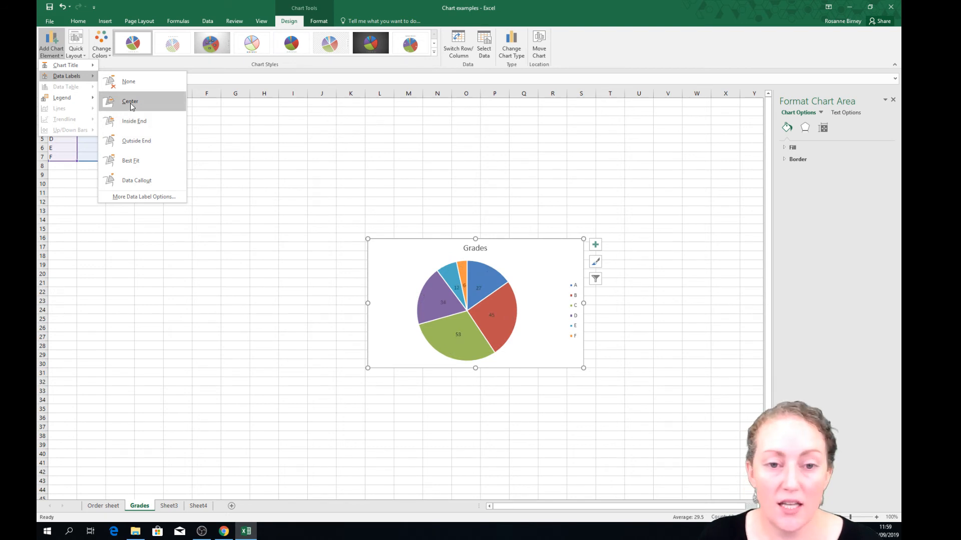
pyautogui.click(132, 161)
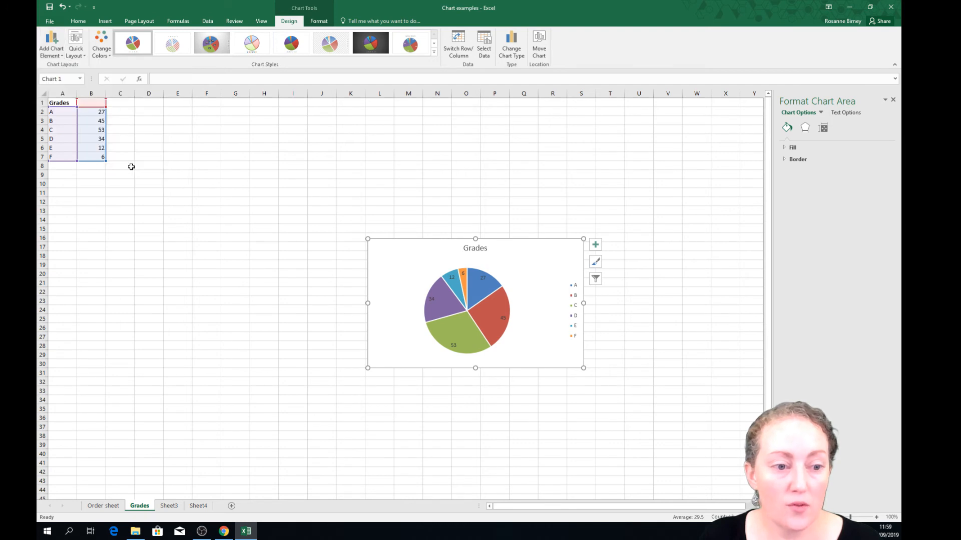
# Rename Sheet3, which holds the yearly sales table, as "Line".
pyautogui.click(170, 506)
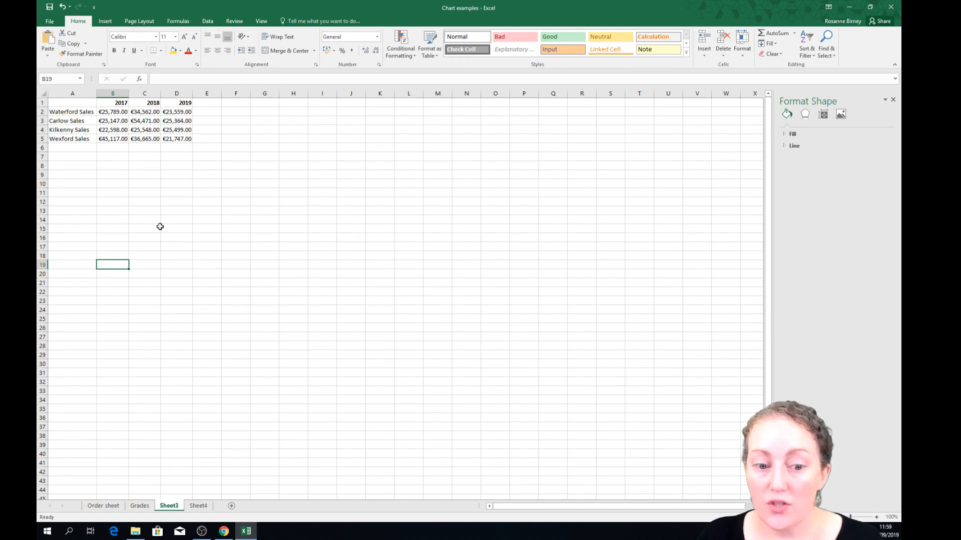
pyautogui.doubleClick(169, 507)
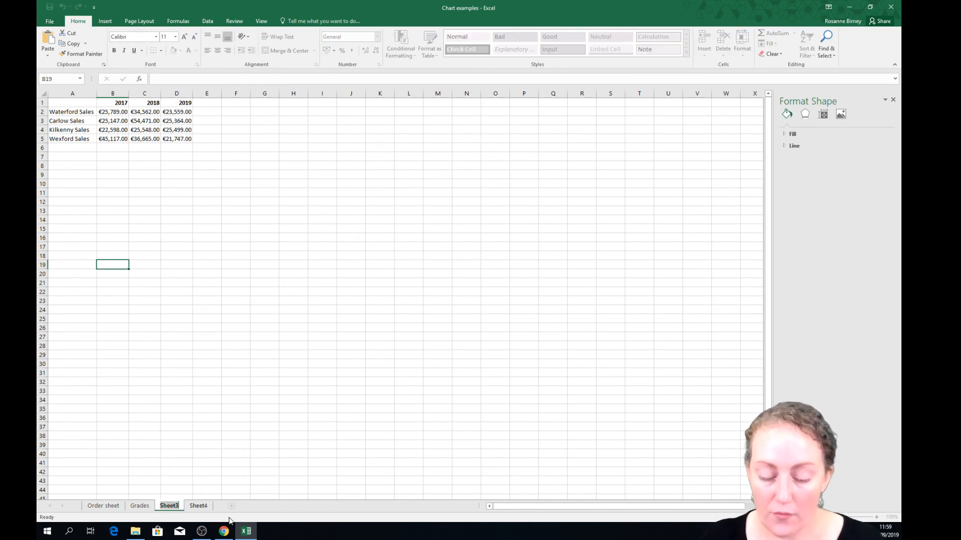
pyautogui.write('Line')
pyautogui.press('Return')
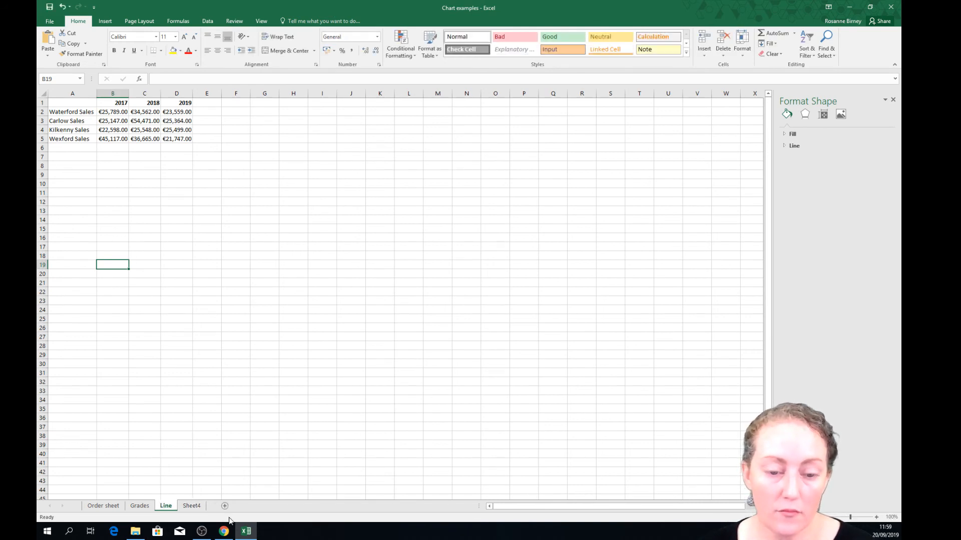
# Rename the worksheet with the yearly sales table as "Sales".
pyautogui.doubleClick(169, 507)
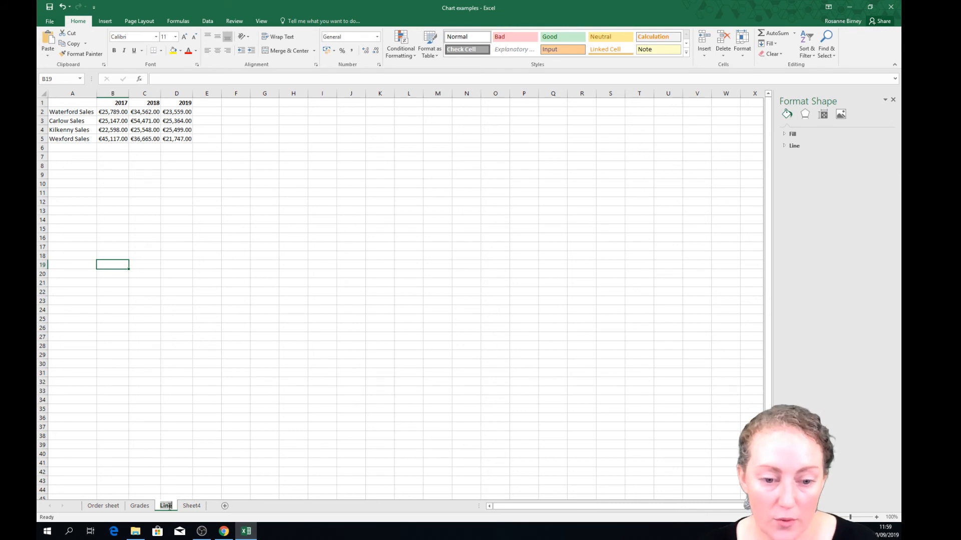
pyautogui.write('Sales')
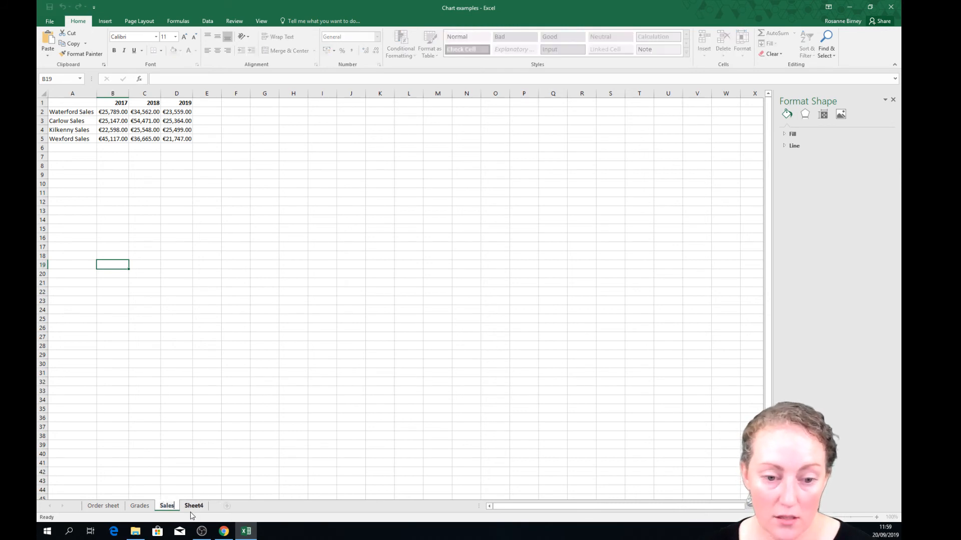
pyautogui.press('Return')
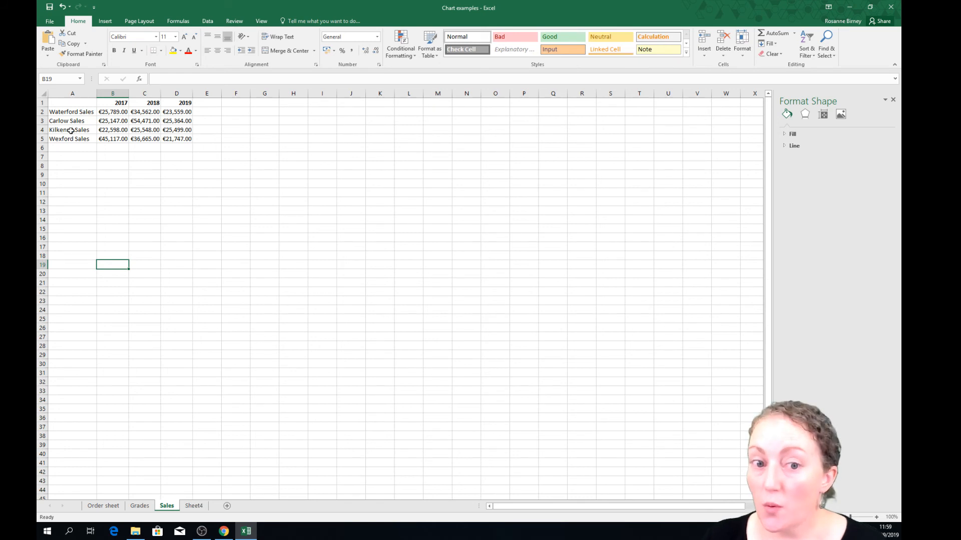
# Insert a Line chart of the sales data in A1:D5, with years as series, and enlarge it to about columns E–Q, rows 7–32.
pyautogui.moveTo(64, 102); pyautogui.dragTo(179, 140)
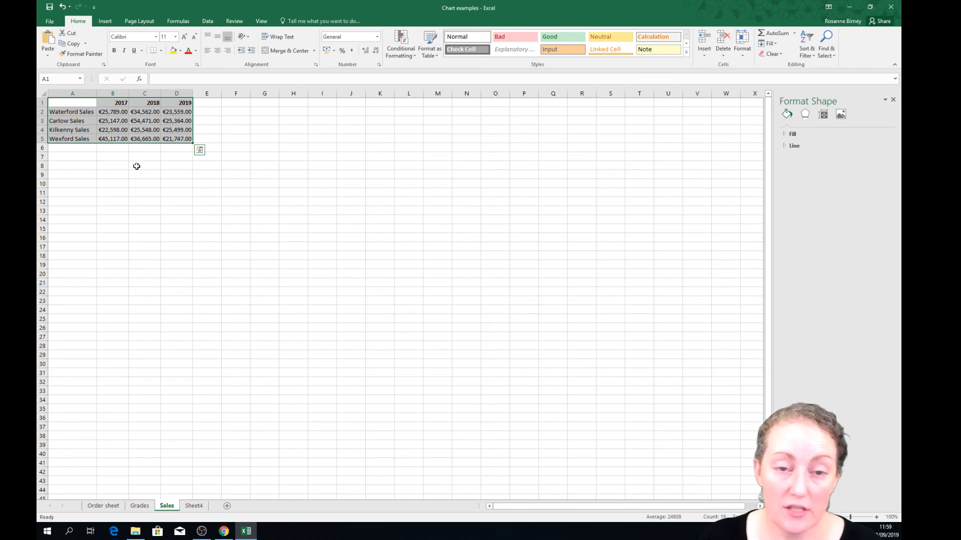
pyautogui.click(106, 20)
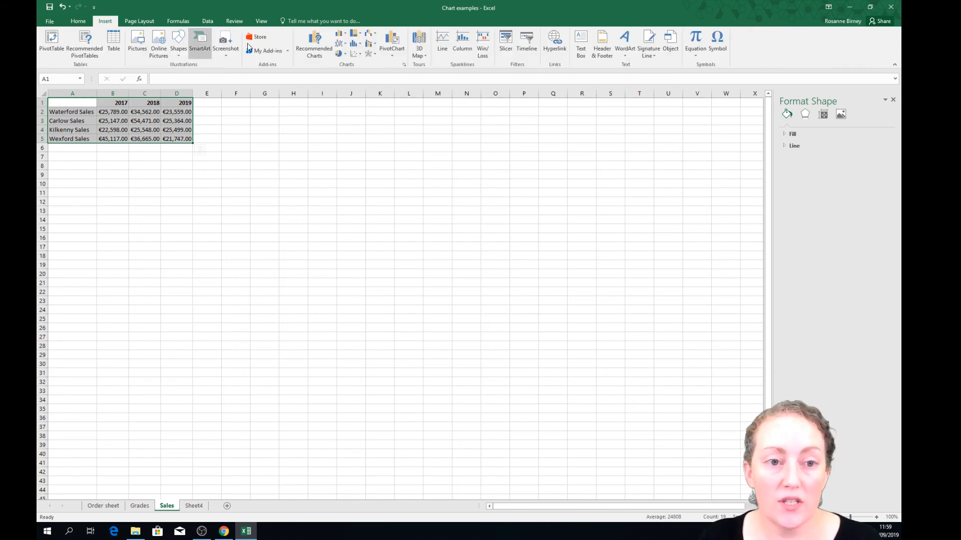
pyautogui.click(314, 49)
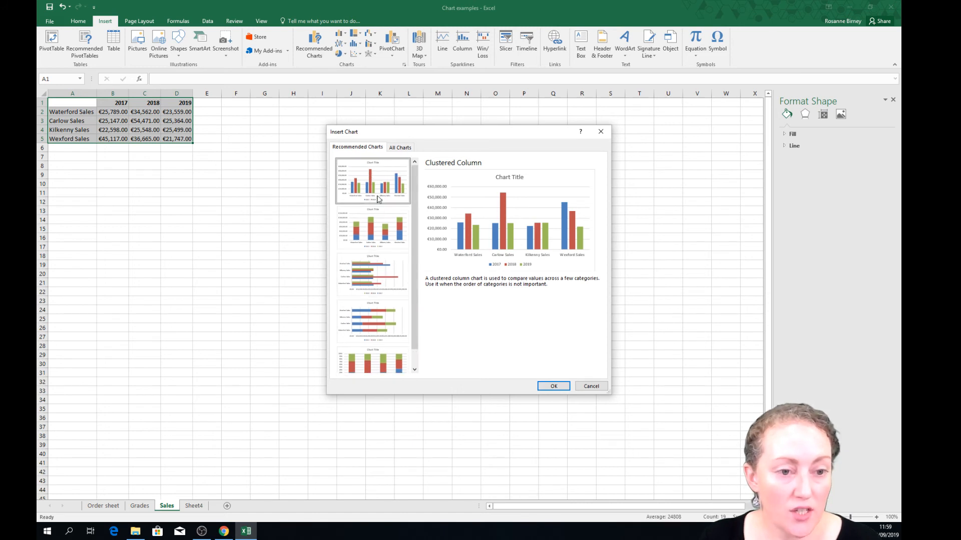
pyautogui.click(396, 148)
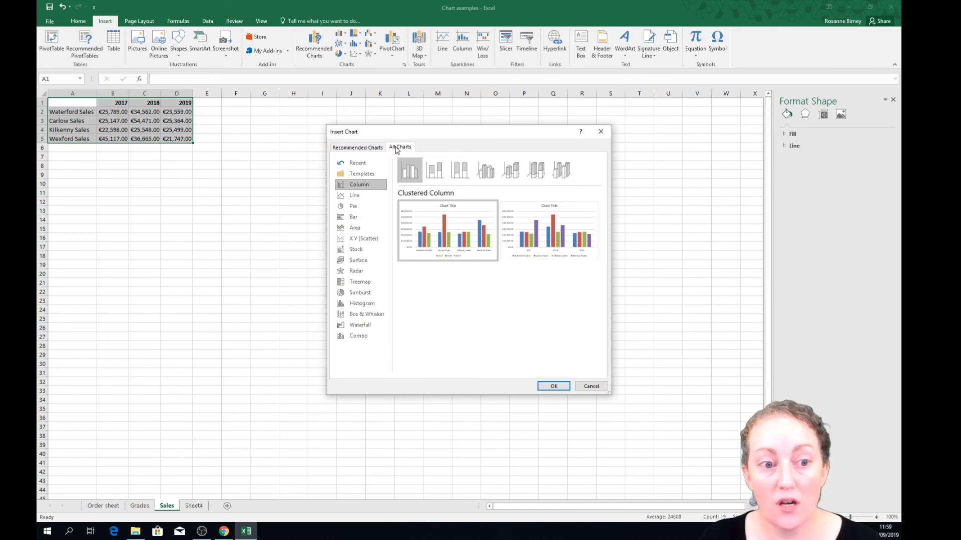
pyautogui.click(354, 196)
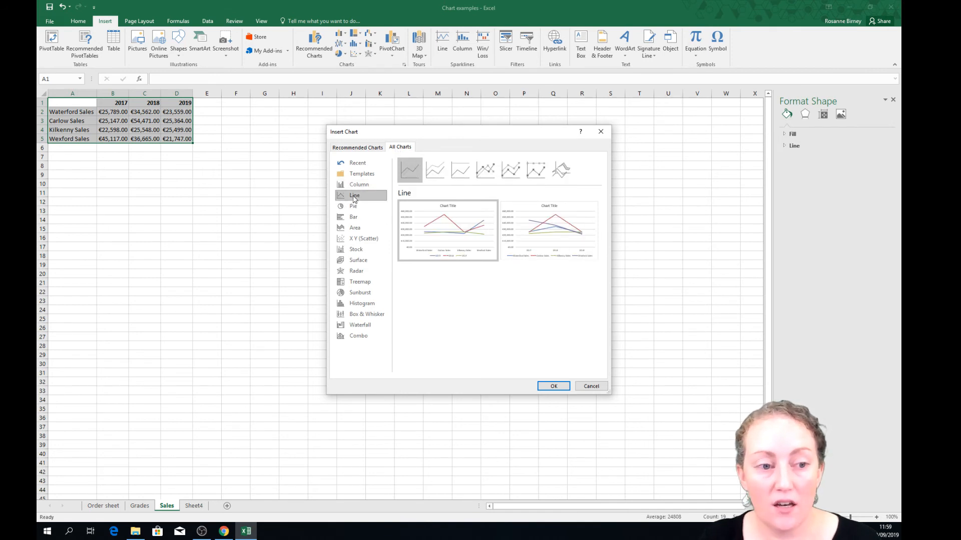
pyautogui.moveTo(490, 243)
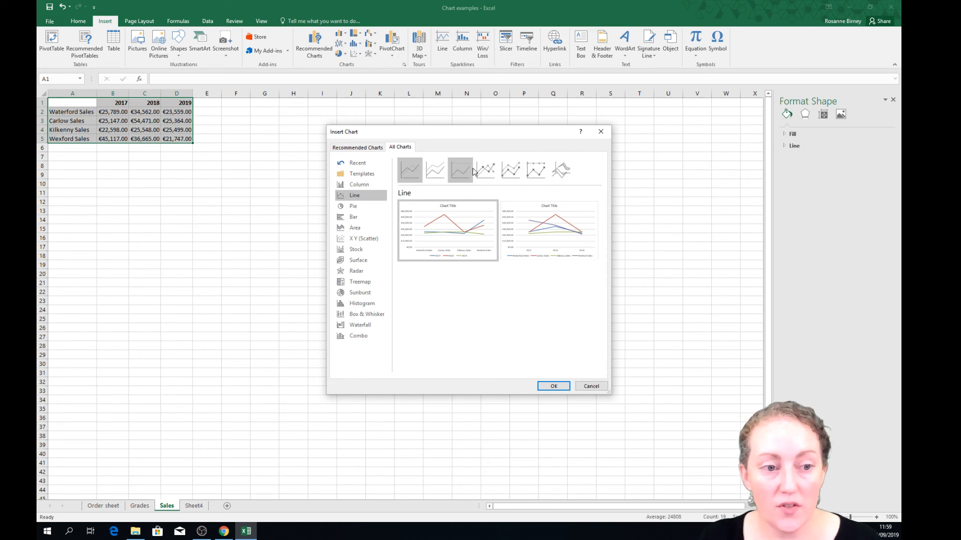
pyautogui.moveTo(445, 235)
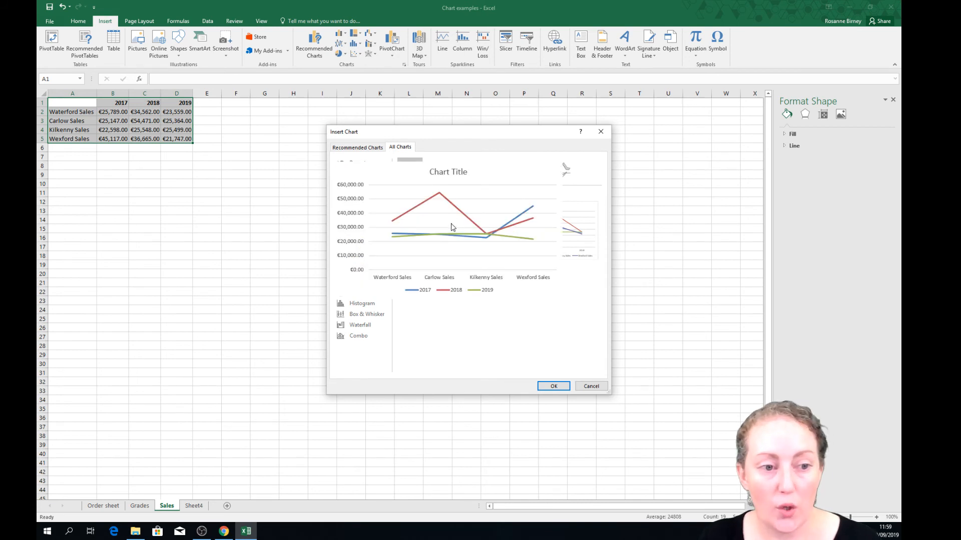
pyautogui.click(553, 387)
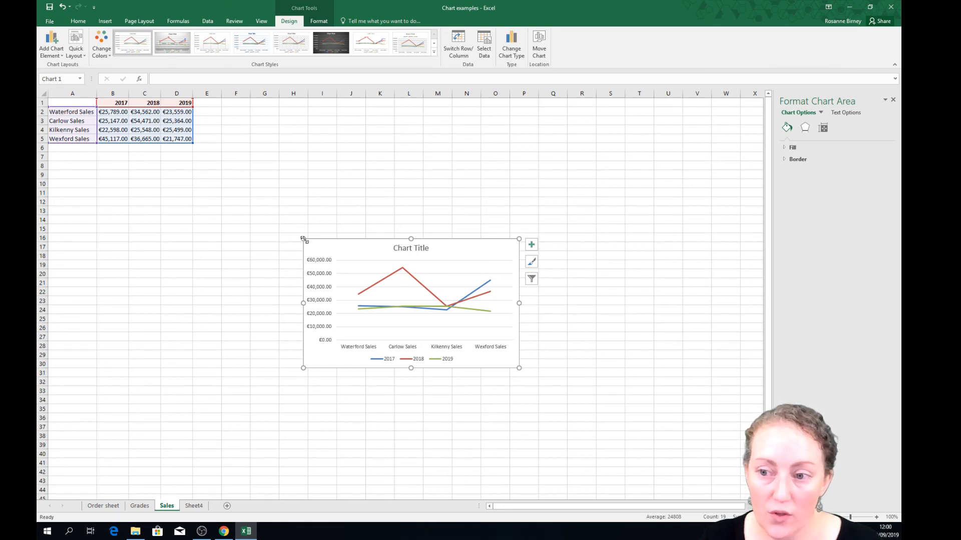
pyautogui.moveTo(302, 239); pyautogui.dragTo(202, 154)
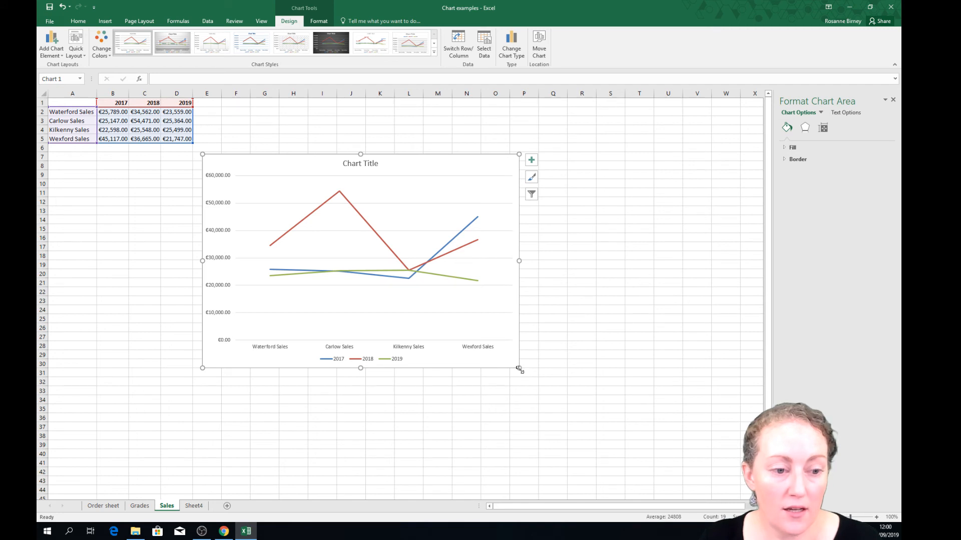
pyautogui.moveTo(519, 369); pyautogui.dragTo(553, 386)
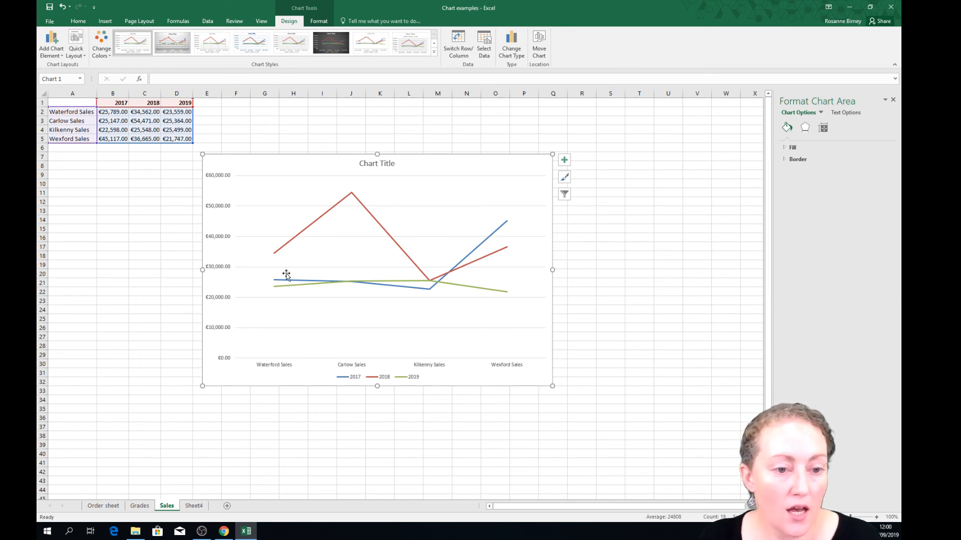
# Switch the line chart's rows and columns to plot each location as a line across the years, and title it "Sales 2017-2019".
pyautogui.click(459, 52)
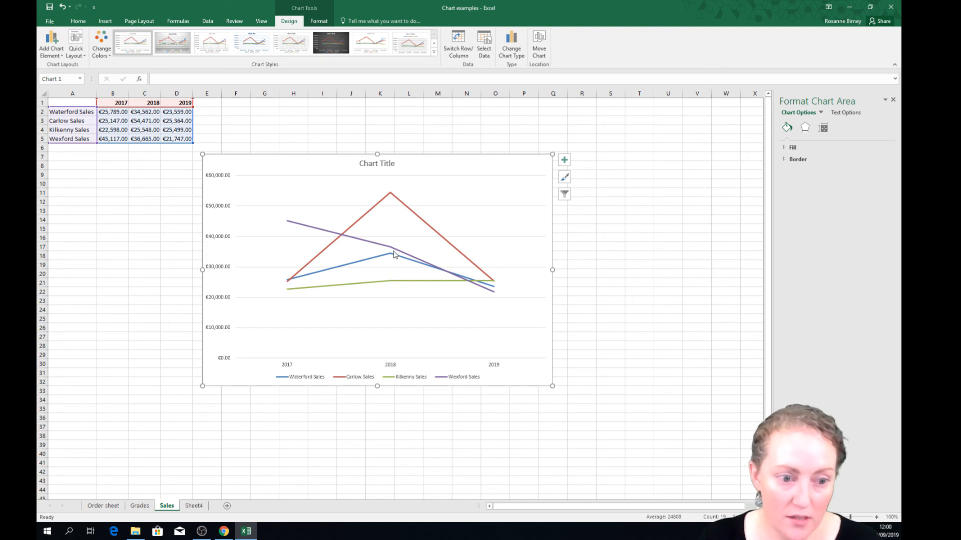
pyautogui.moveTo(495, 292)
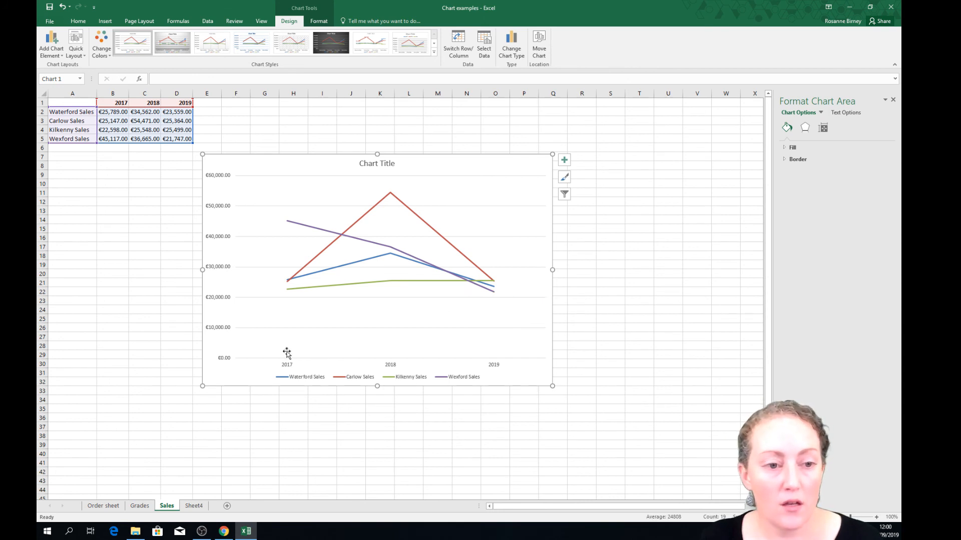
pyautogui.click(385, 164)
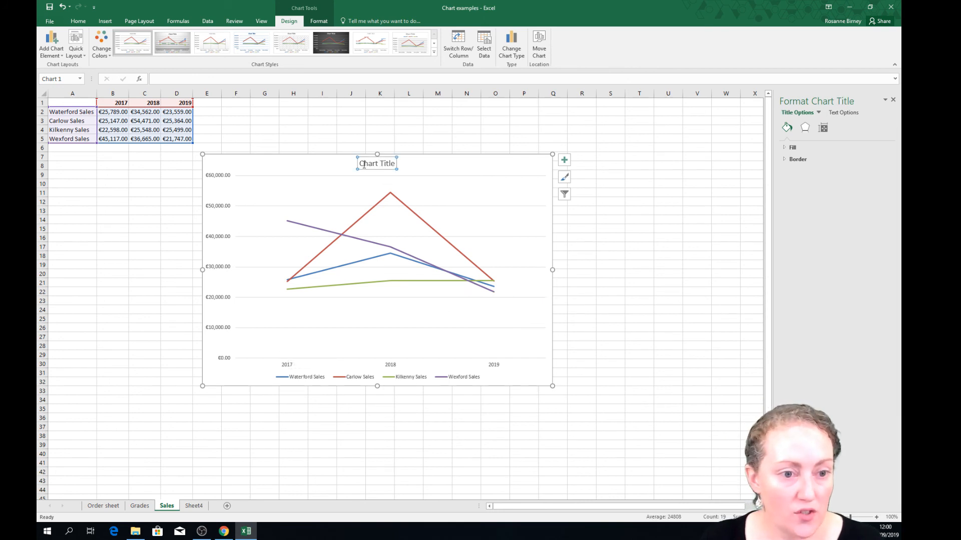
pyautogui.moveTo(361, 164); pyautogui.dragTo(398, 163)
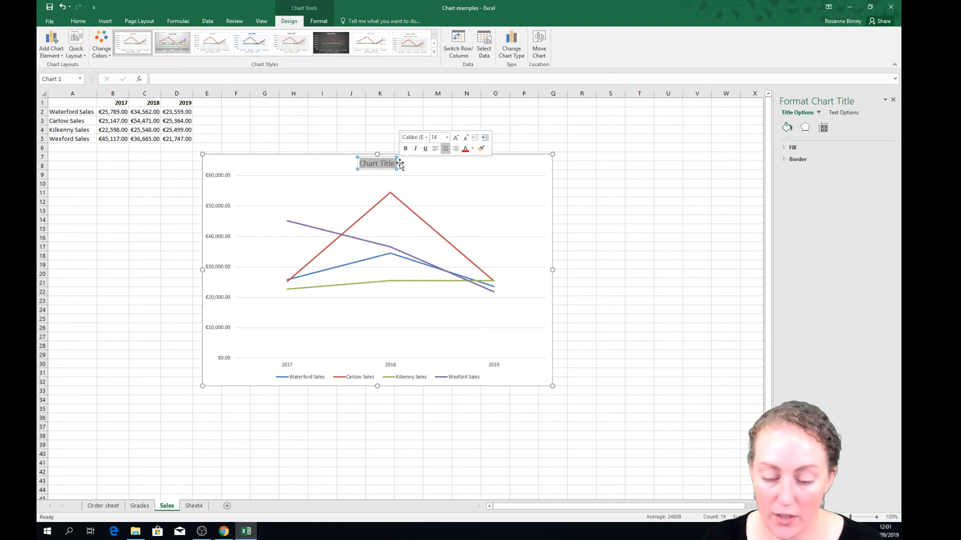
pyautogui.write('Sa')
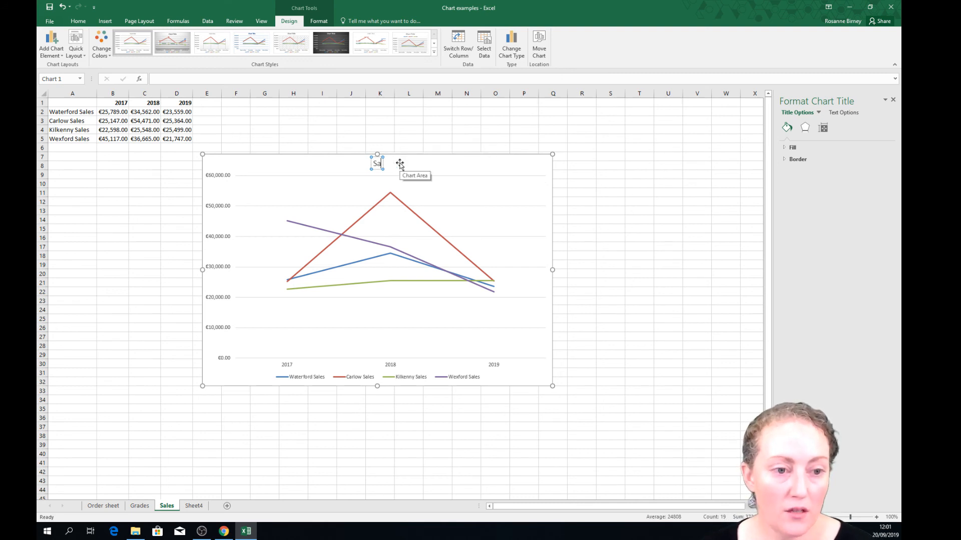
pyautogui.write('les 201')
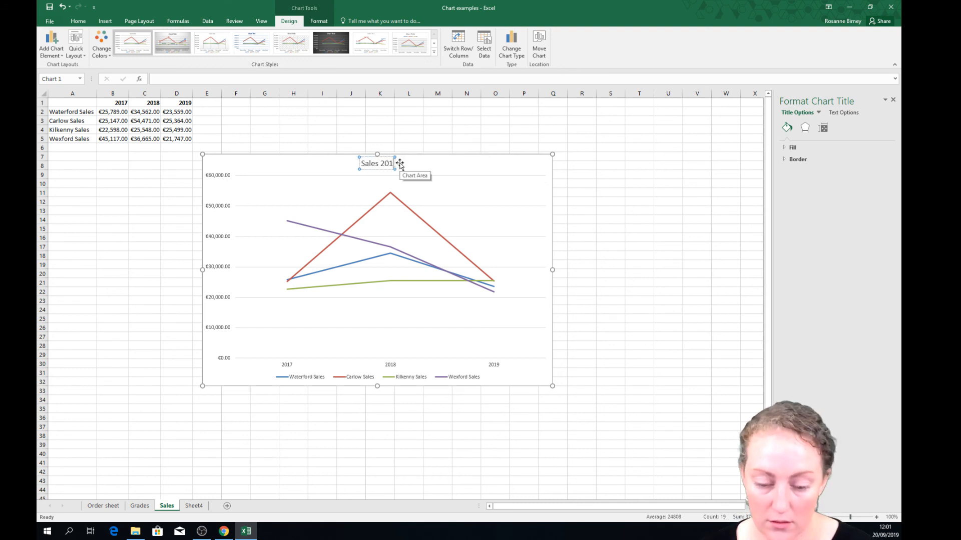
pyautogui.write('7-2019')
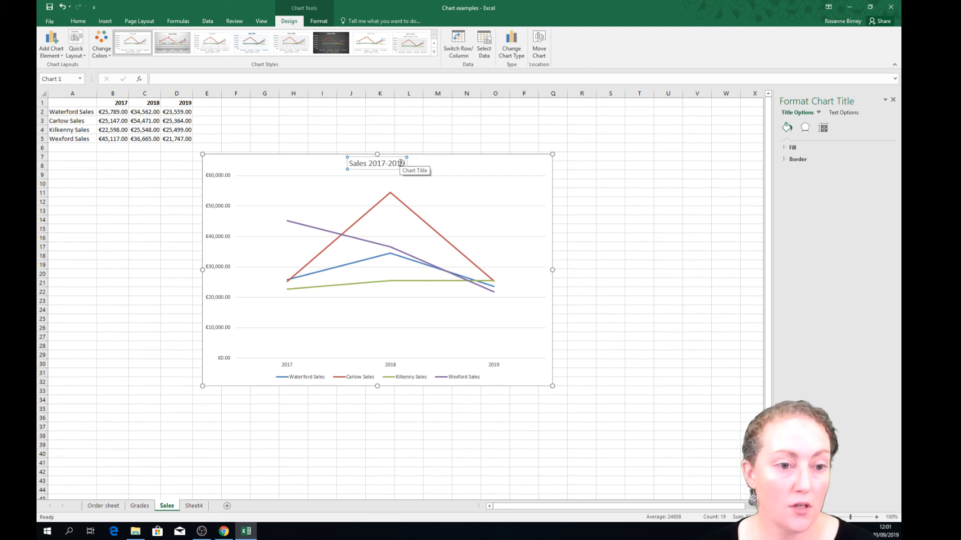
pyautogui.click(433, 169)
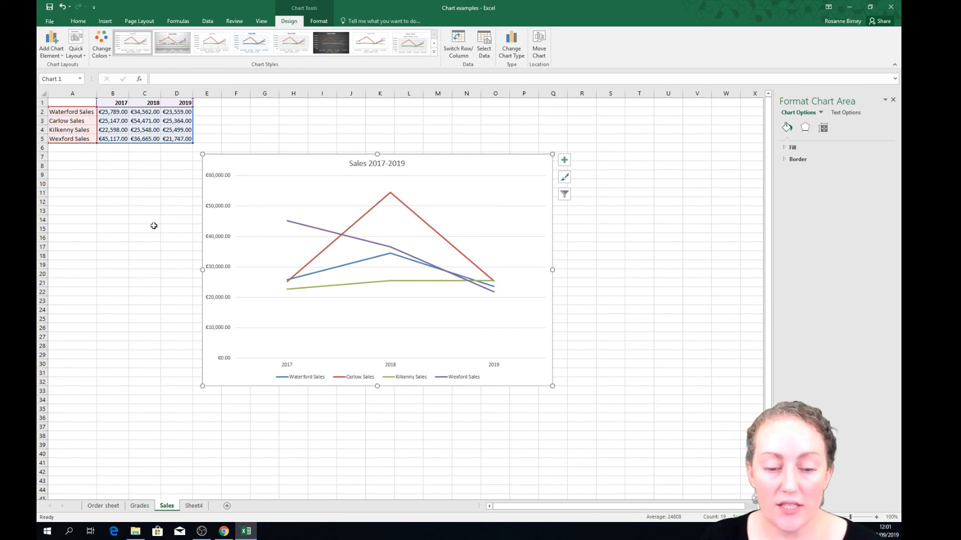
pyautogui.click(140, 506)
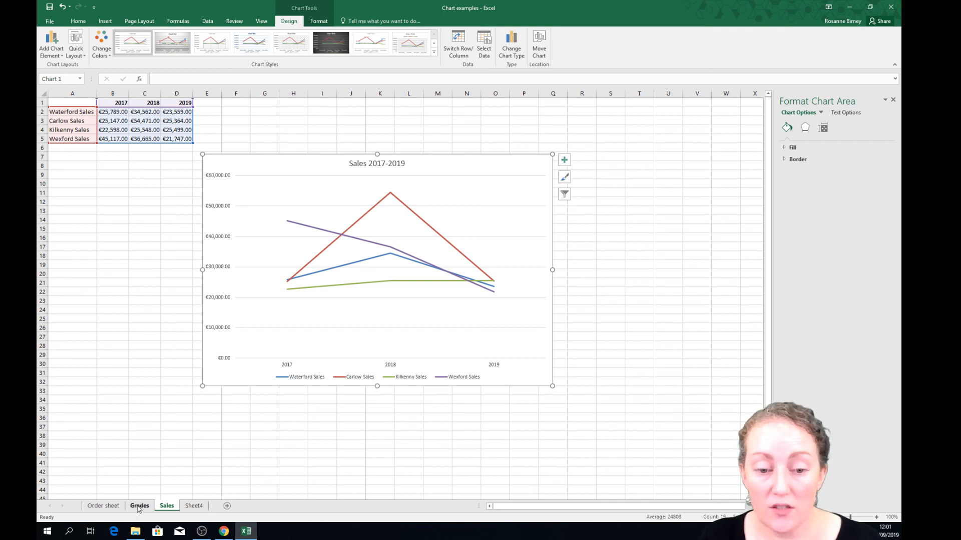
pyautogui.click(167, 506)
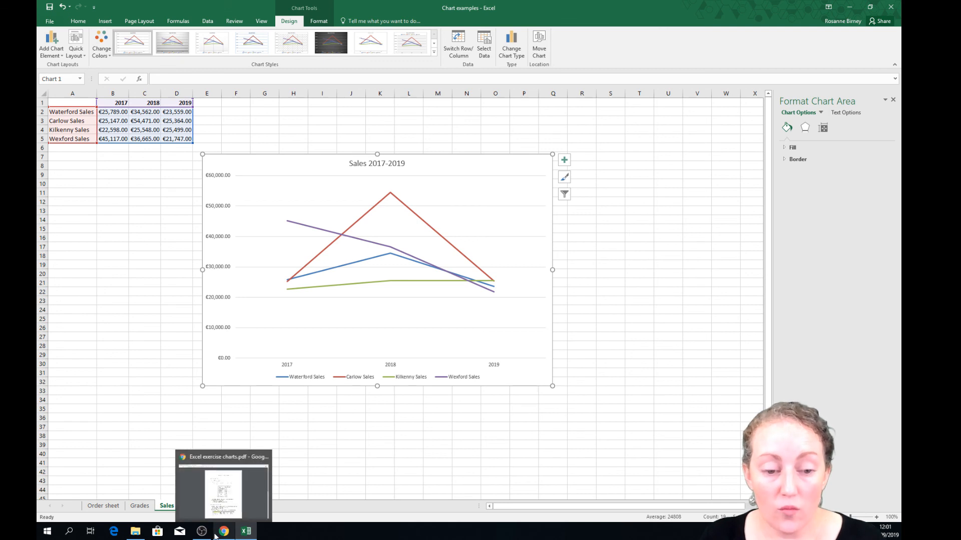
# Switch to Chrome with Excel exercise charts.pdf and enlarge the page to read the start of Exercise One.
pyautogui.click(228, 508)
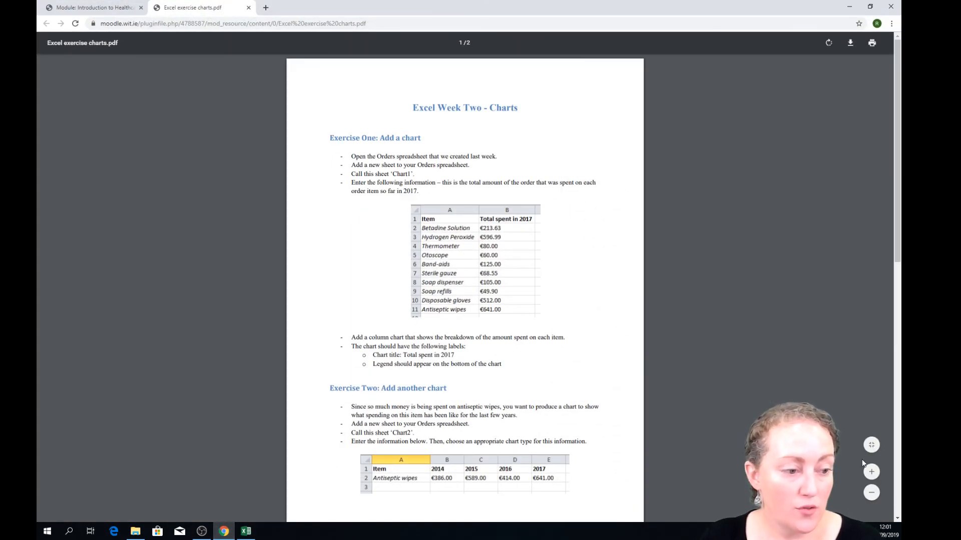
pyautogui.click(872, 473)
pyautogui.click(872, 472)
pyautogui.click(872, 472)
pyautogui.click(871, 473)
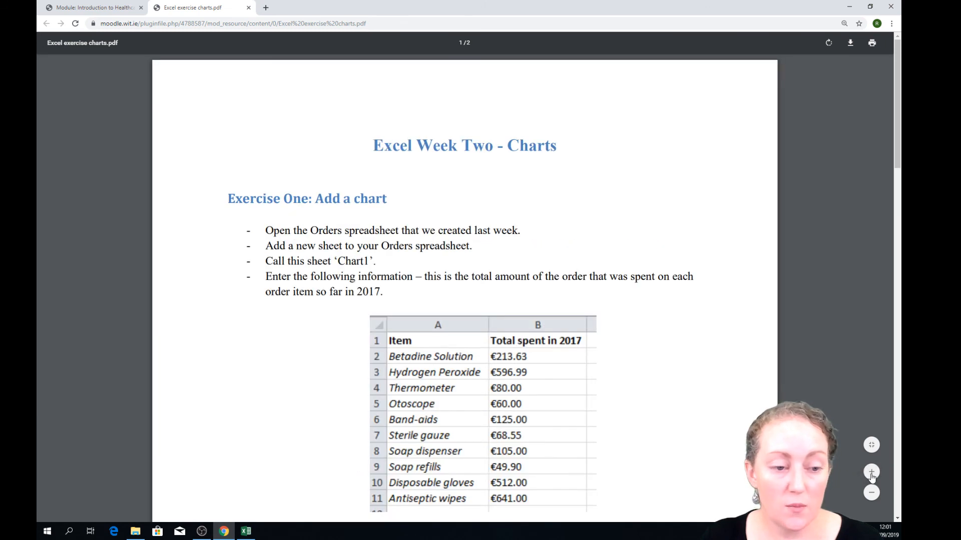
pyautogui.scroll(-1, 701, 388)
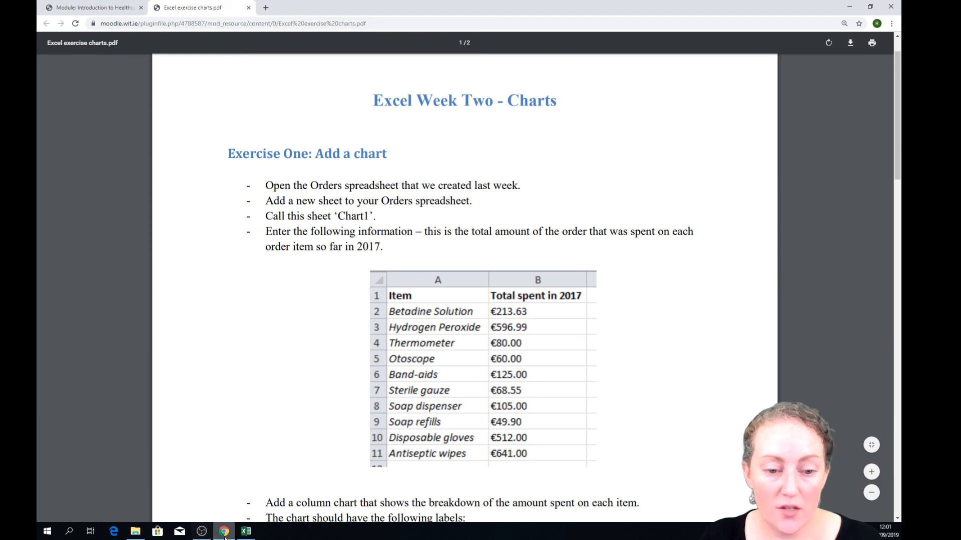
# Check the Order sheet worksheet in Excel, and return to the exercise PDF in Chrome to read Exercise One's data and column chart requirements.
pyautogui.moveTo(223, 530)
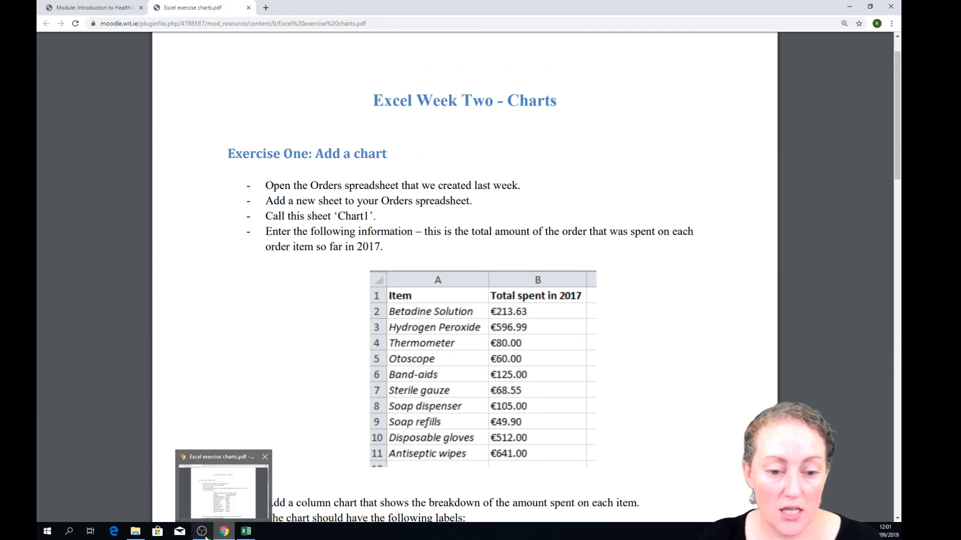
pyautogui.click(245, 530)
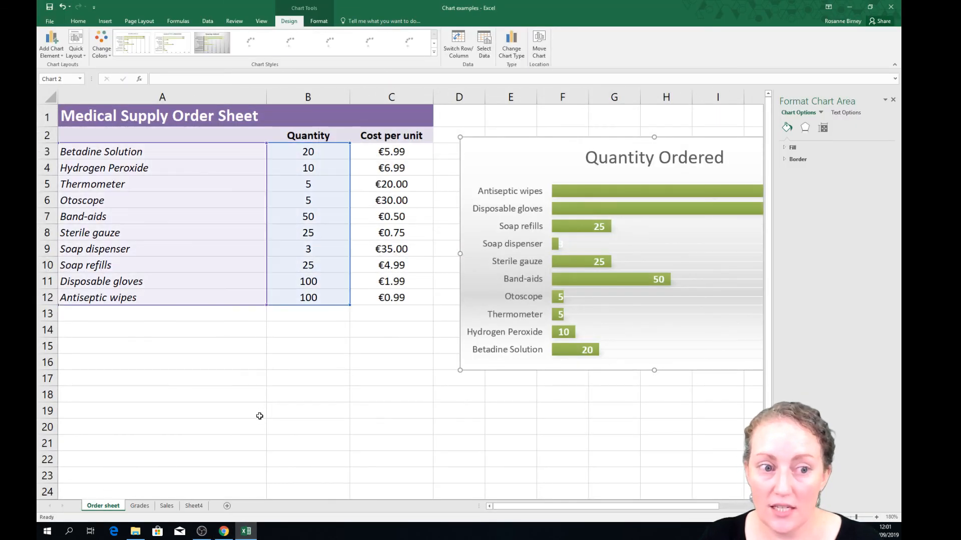
pyautogui.click(223, 532)
pyautogui.scroll(-1, 387, 271)
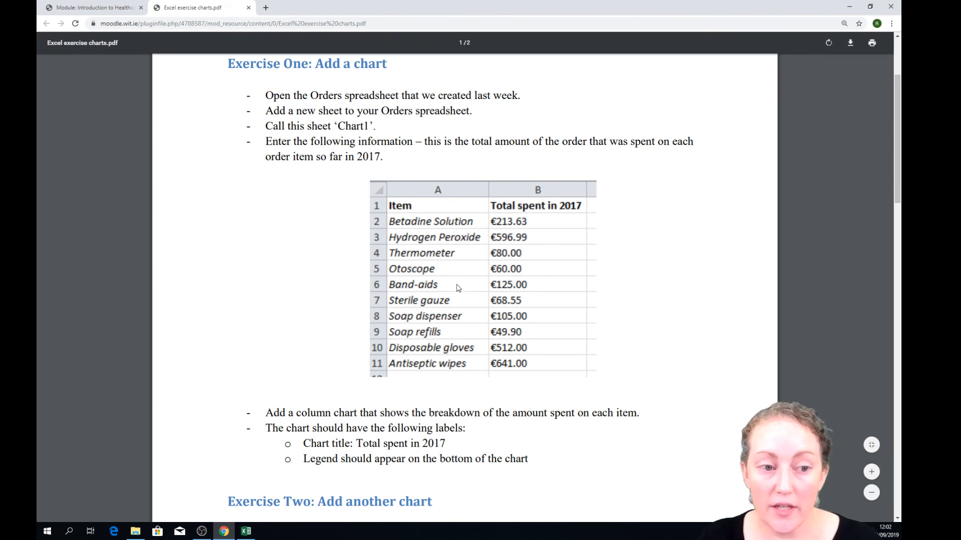
pyautogui.scroll(-2, 480, 334)
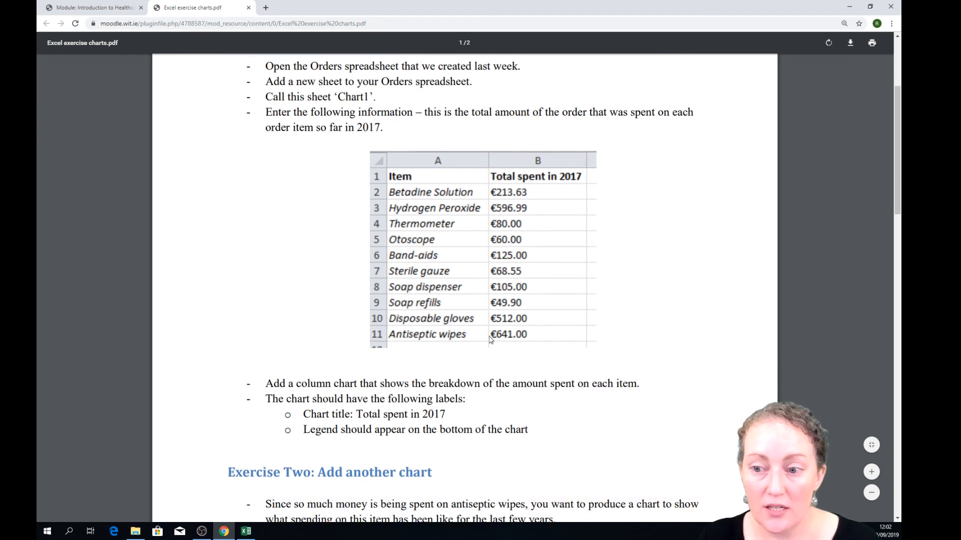
pyautogui.scroll(-1, 466, 335)
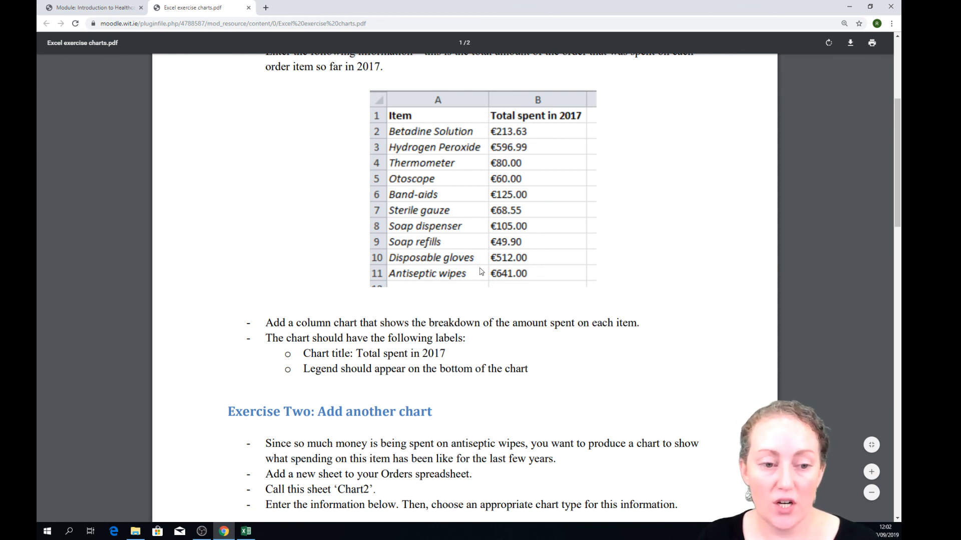
pyautogui.scroll(-2, 480, 272)
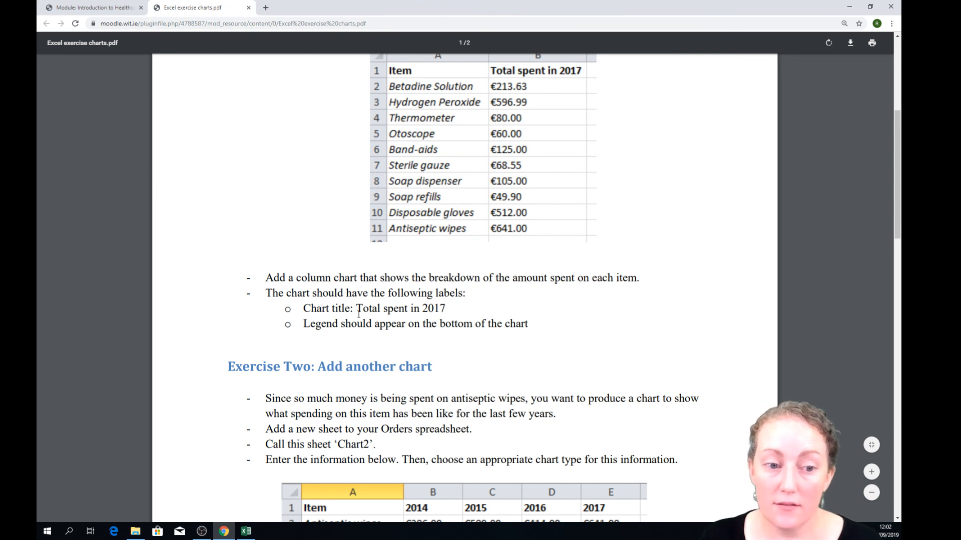
# Read the instructions and data tables of Exercise Two and Exercise Three in the exercise PDF.
pyautogui.scroll(-5, 359, 311)
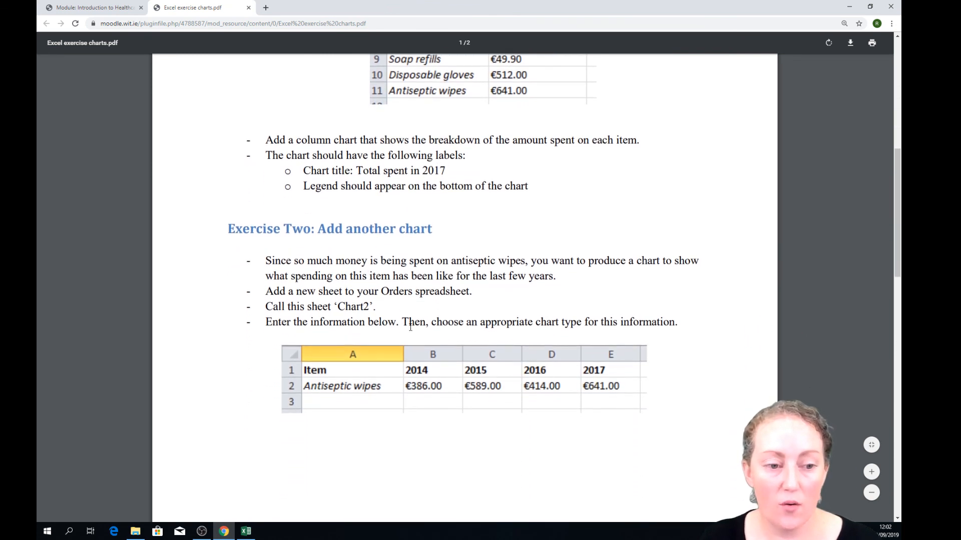
pyautogui.scroll(-4, 410, 326)
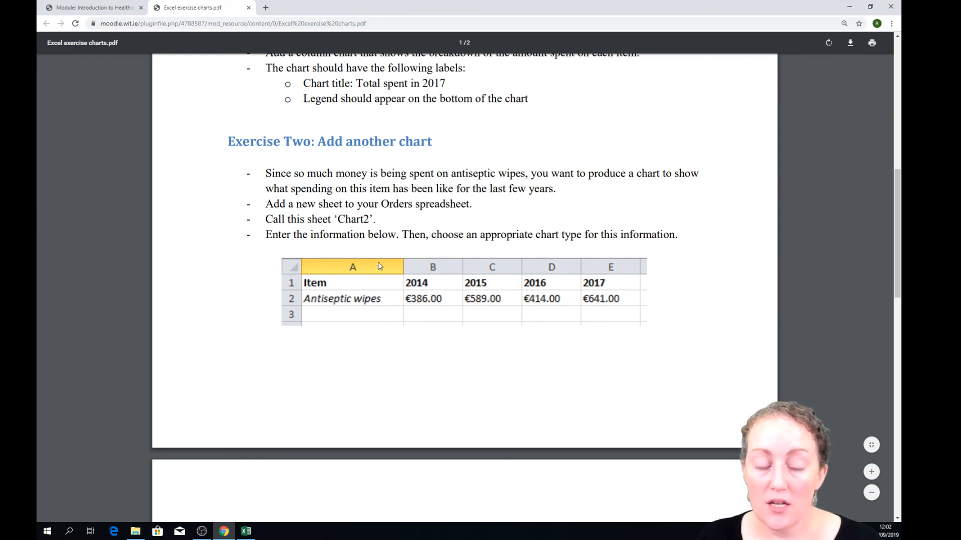
pyautogui.scroll(-2, 379, 265)
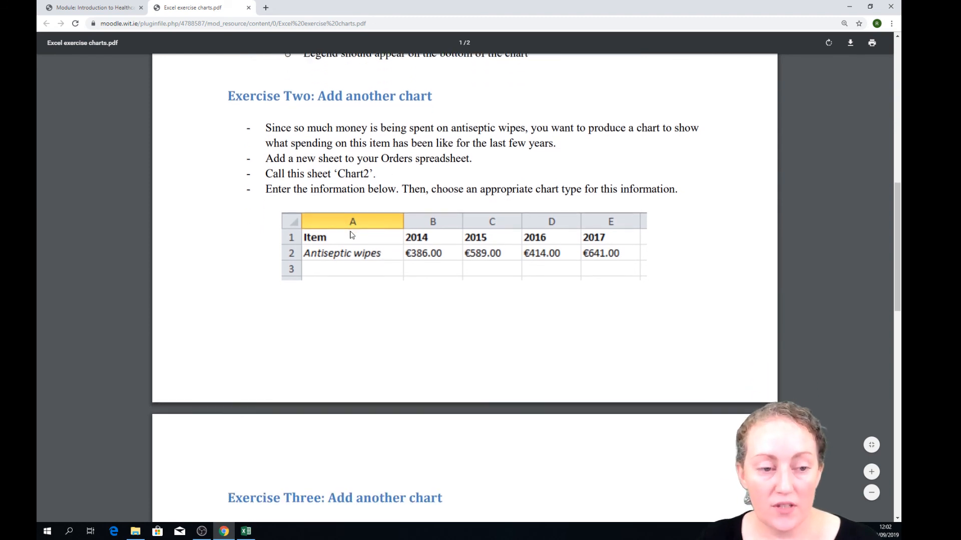
pyautogui.scroll(-2, 352, 235)
pyautogui.scroll(-3, 405, 311)
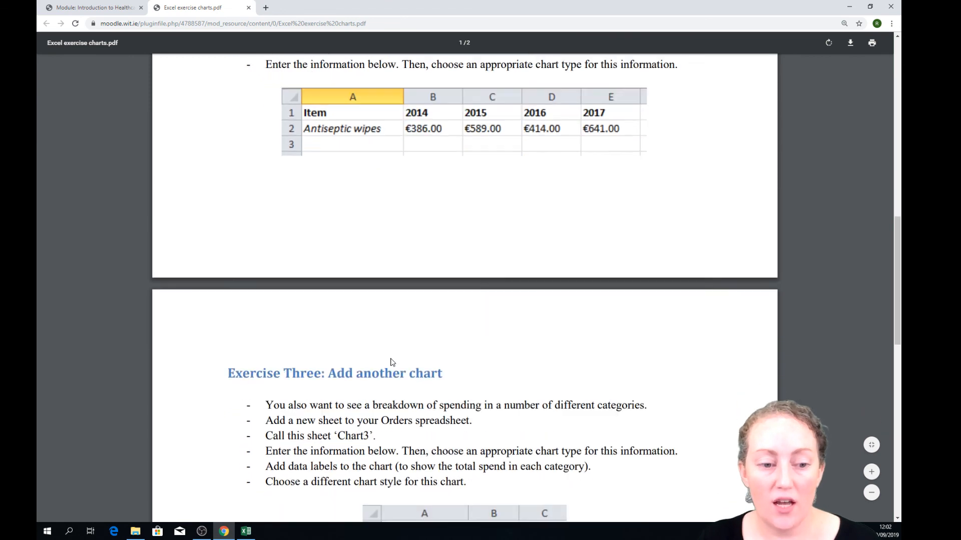
pyautogui.scroll(-3, 392, 362)
pyautogui.scroll(5, 392, 359)
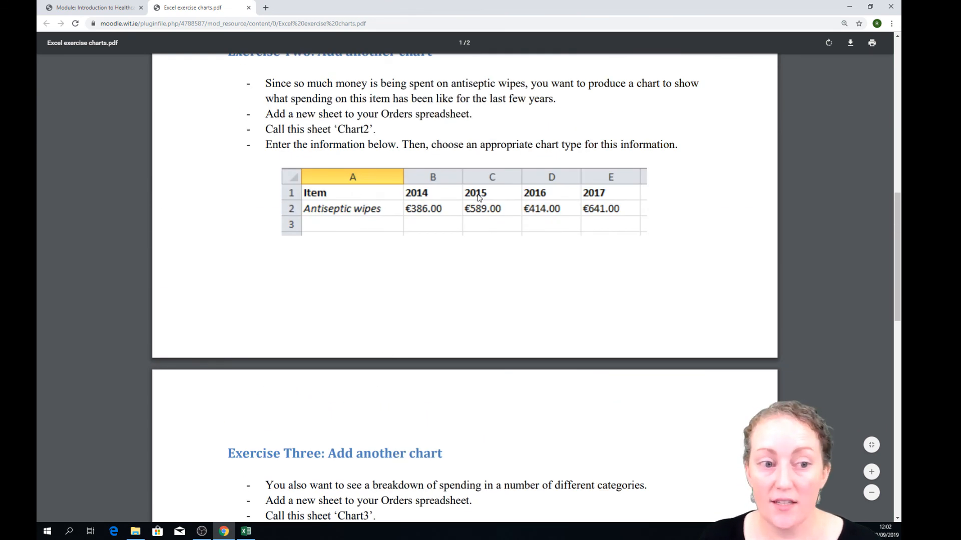
pyautogui.scroll(-5, 478, 200)
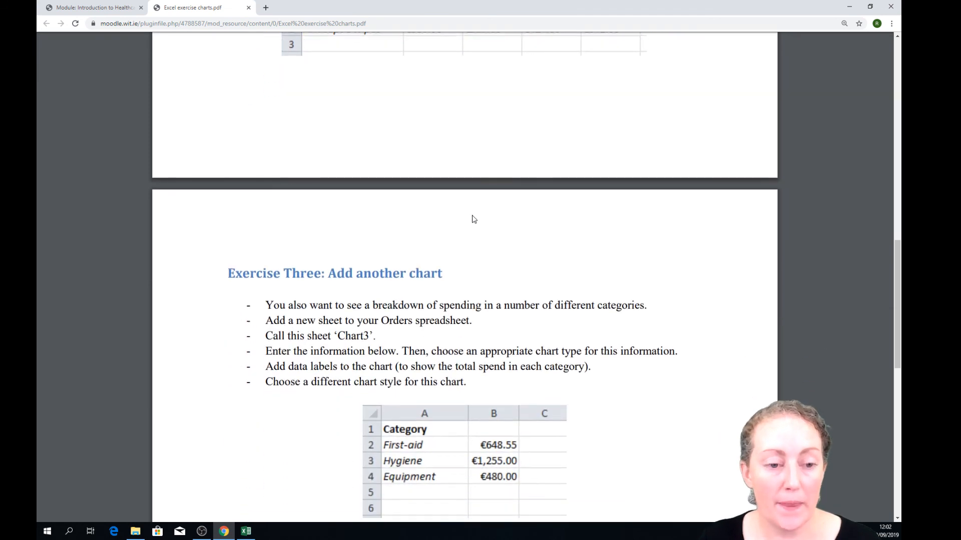
pyautogui.scroll(-1, 474, 217)
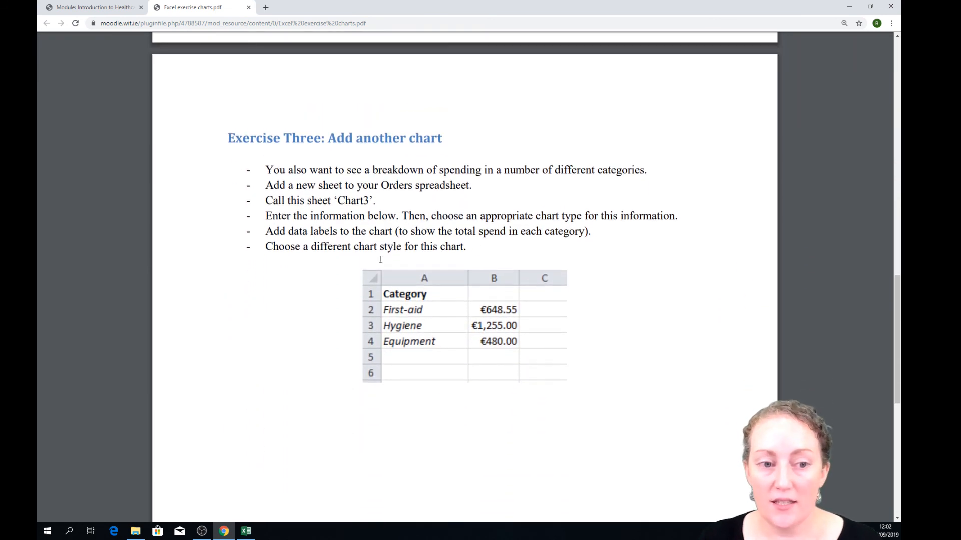